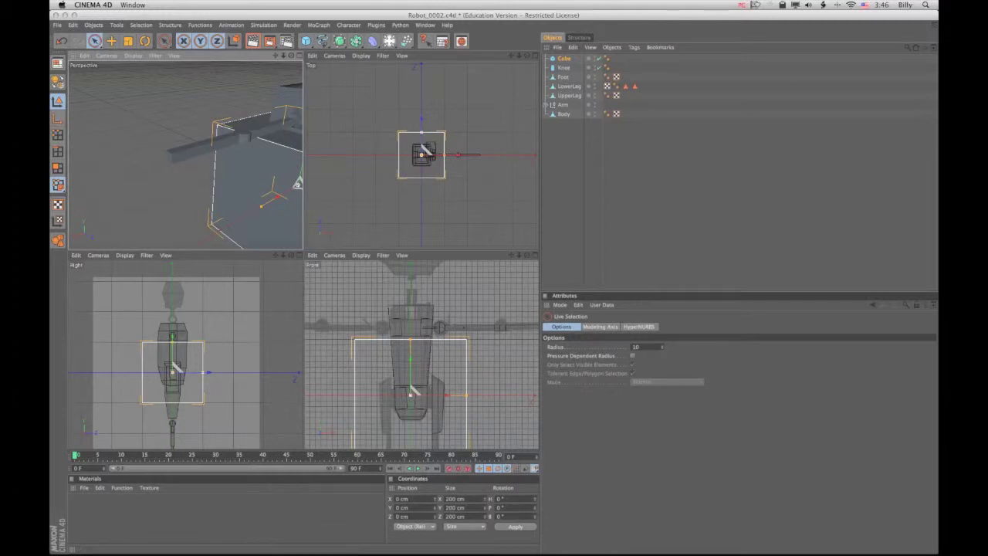
Move the new cube to the outer end of the robot's arm, at about X 266 cm and Y 120 cm.
drag(511, 255, 451, 236)
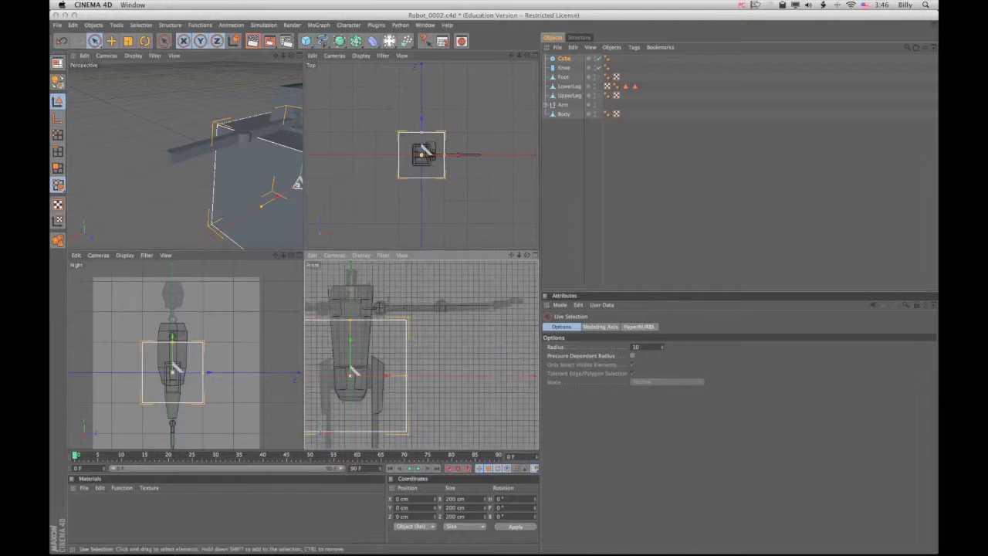
drag(351, 373, 503, 303)
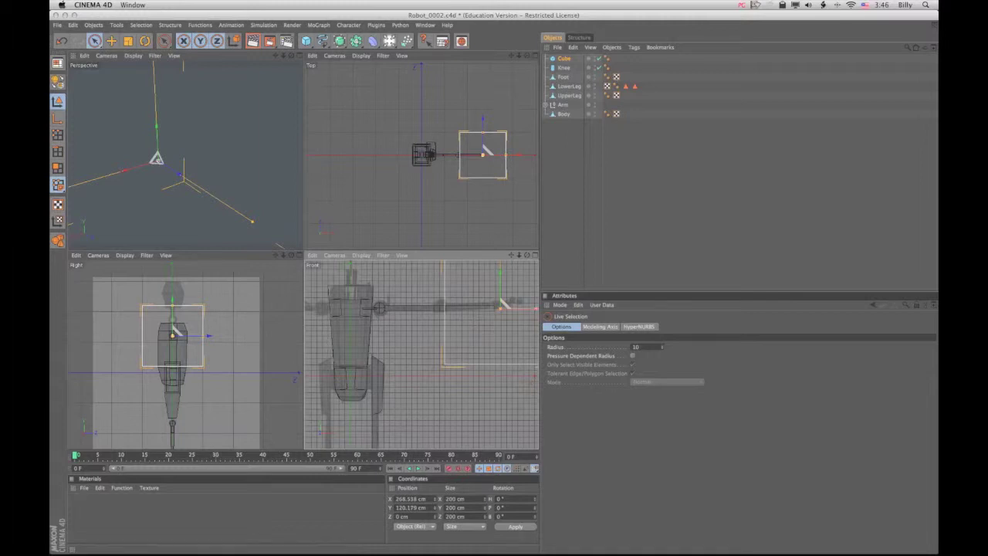
drag(510, 254, 580, 253)
drag(511, 254, 587, 254)
drag(526, 351, 519, 350)
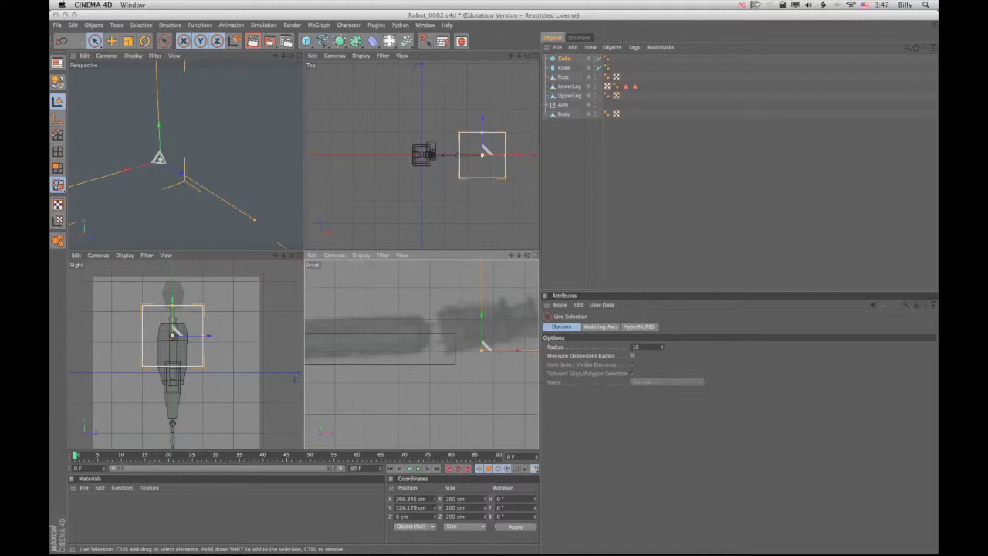
Scale the cube down to about 21 × 12 × 14 cm and shift it outward to about X 270 cm.
drag(511, 255, 450, 249)
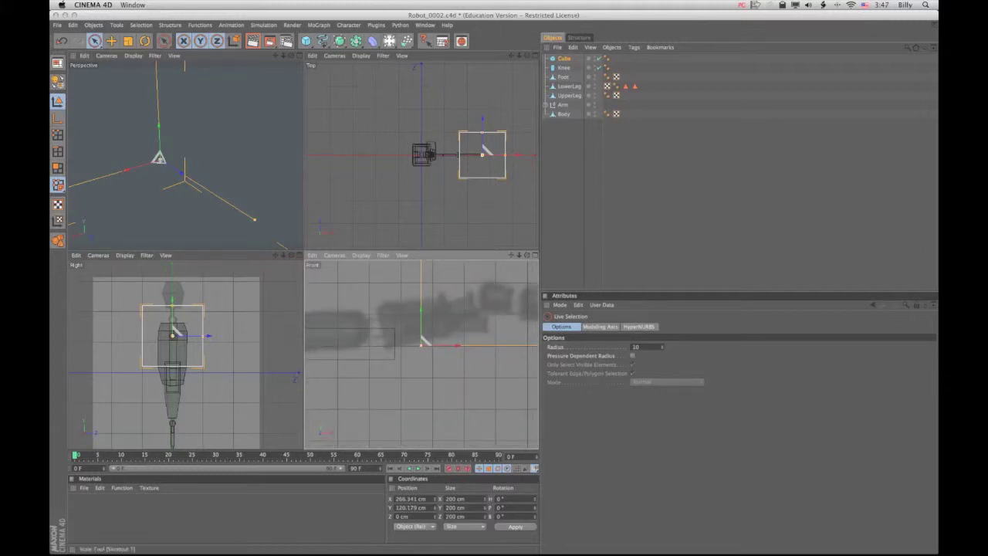
click(128, 41)
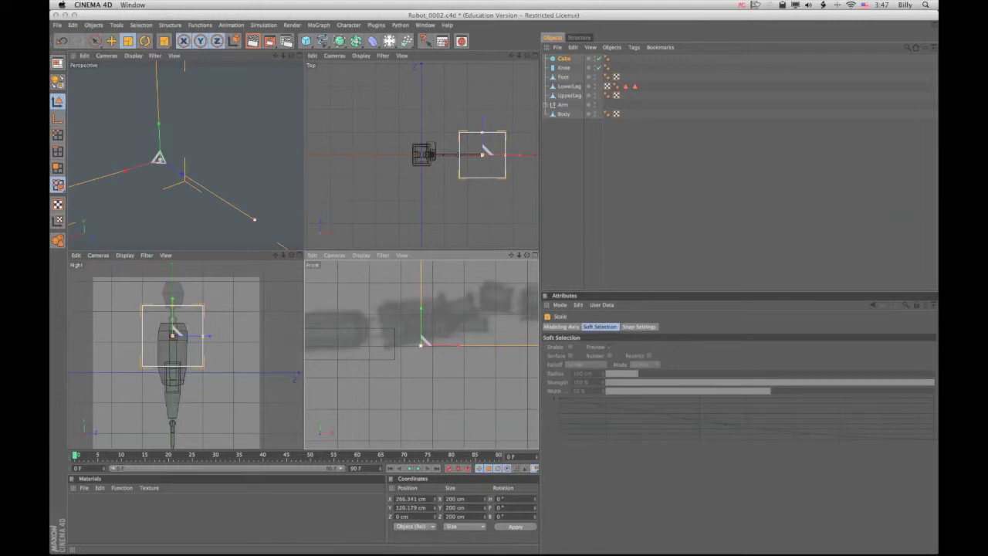
drag(447, 193, 374, 193)
drag(424, 340, 494, 345)
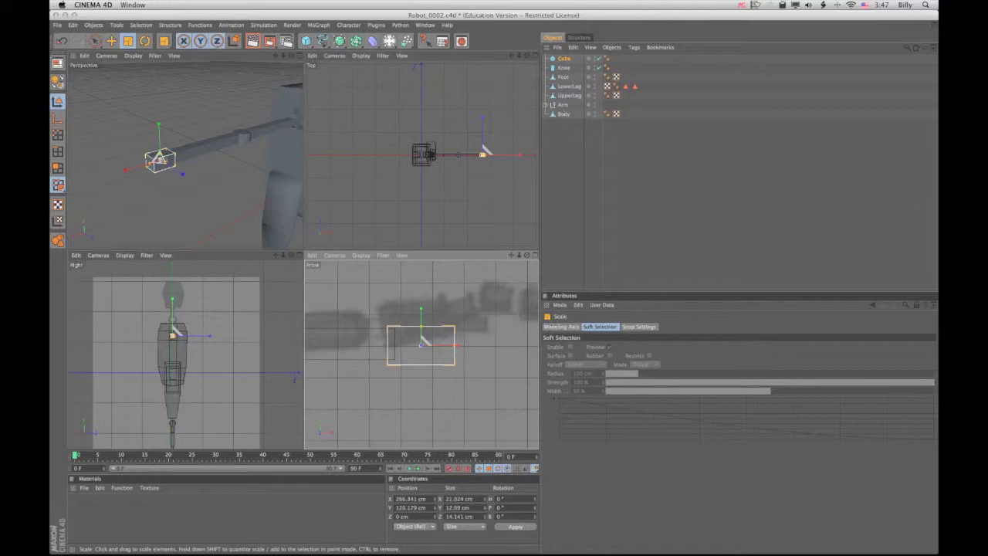
click(111, 41)
drag(423, 339, 433, 342)
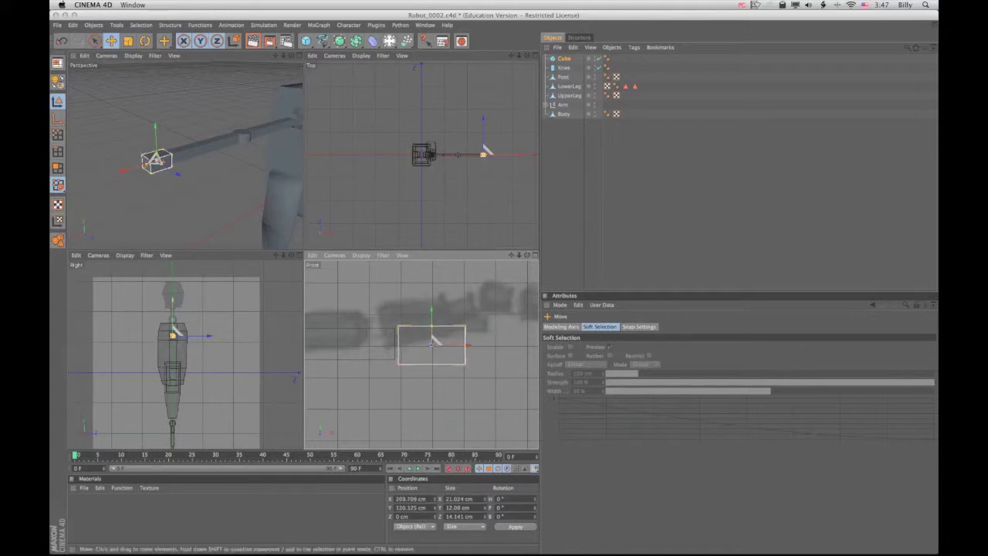
Stretch the cube's Z size to about 20.5 cm to match the side reference and reduce its height to about 10.3 cm.
scroll(185, 354, up, 10)
scroll(185, 355, down, 1)
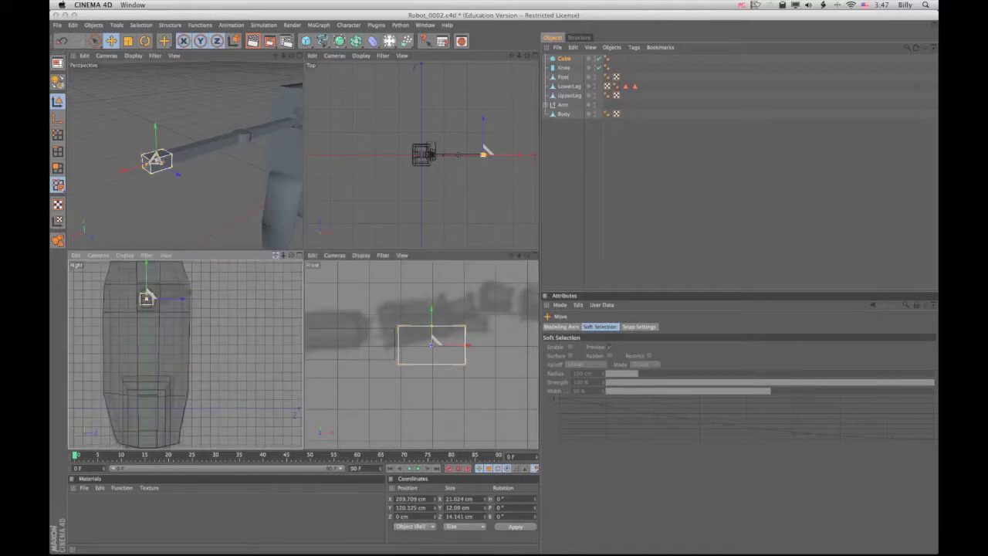
scroll(147, 297, up, 6)
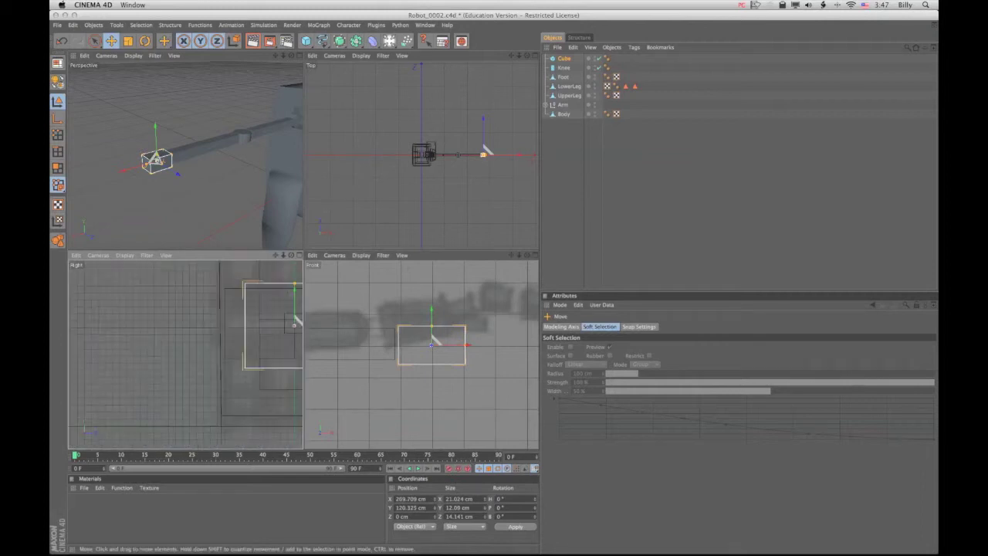
alt+middle_drag(263, 324, 110, 318)
scroll(185, 354, down, 1)
scroll(185, 354, down, 5)
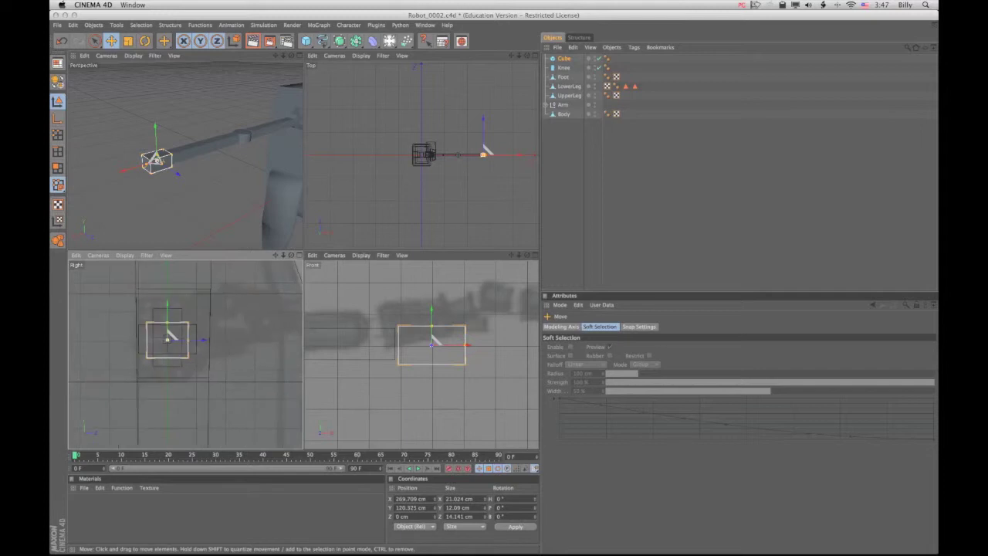
scroll(170, 340, up, 2)
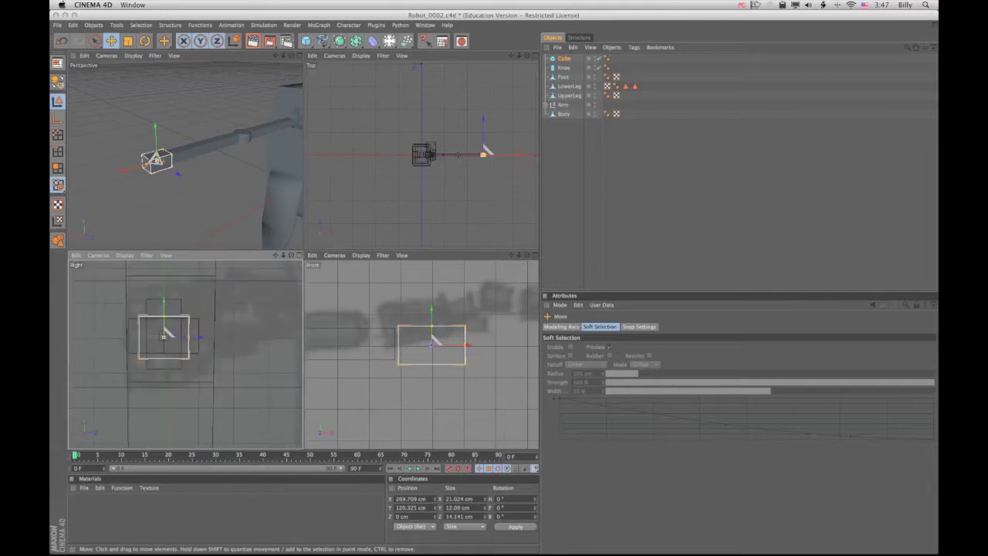
drag(188, 336, 200, 337)
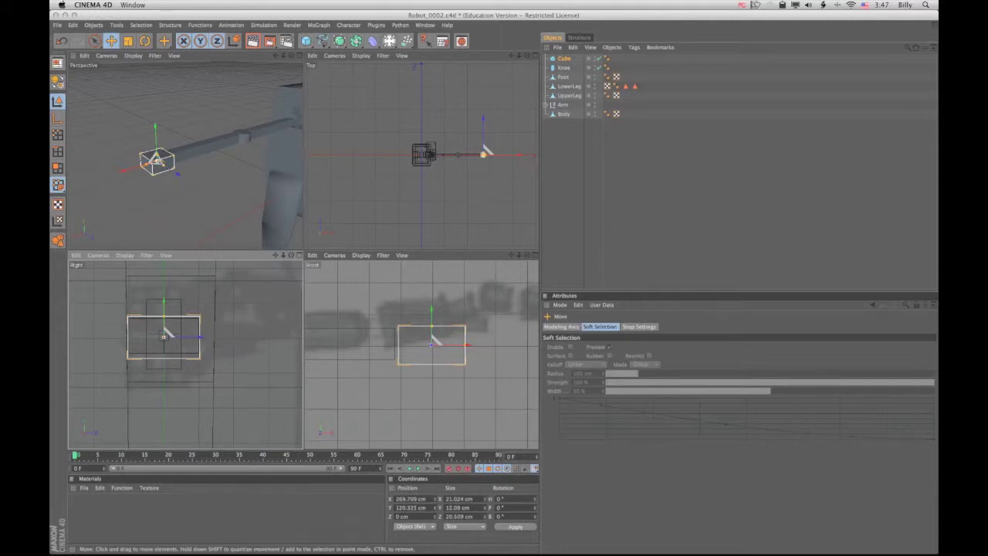
drag(291, 56, 245, 27)
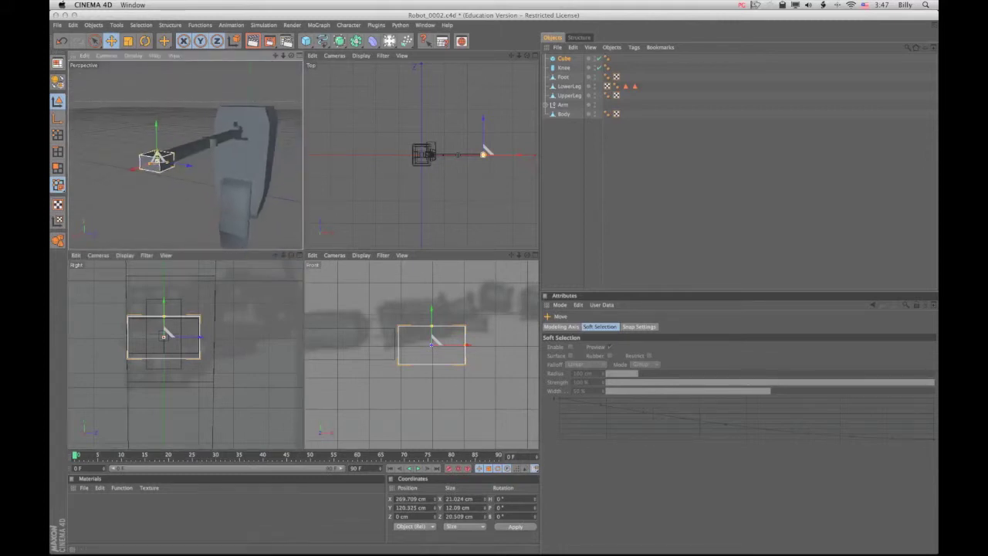
drag(156, 153, 156, 156)
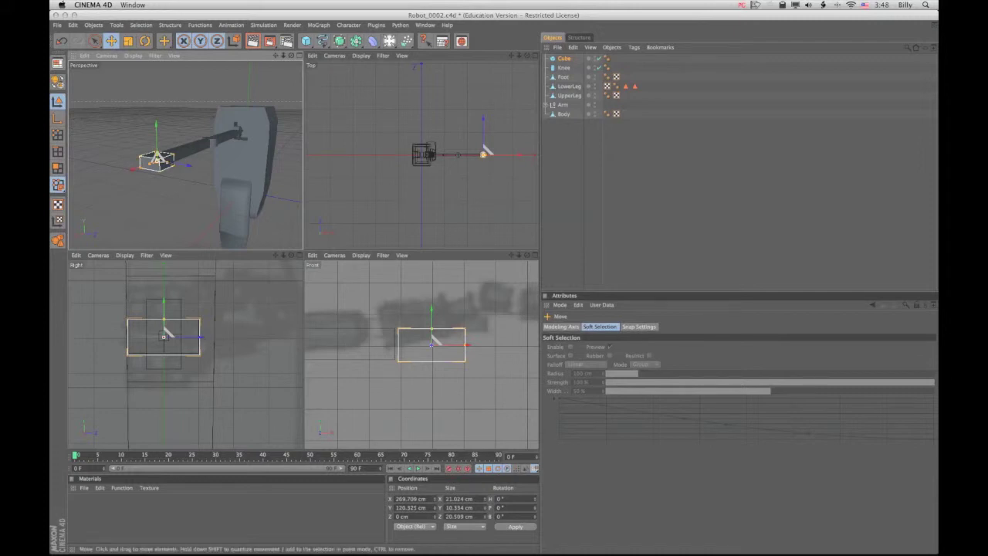
Make the cube editable and delete the polygon on its outer end, facing away from the arm.
click(484, 149)
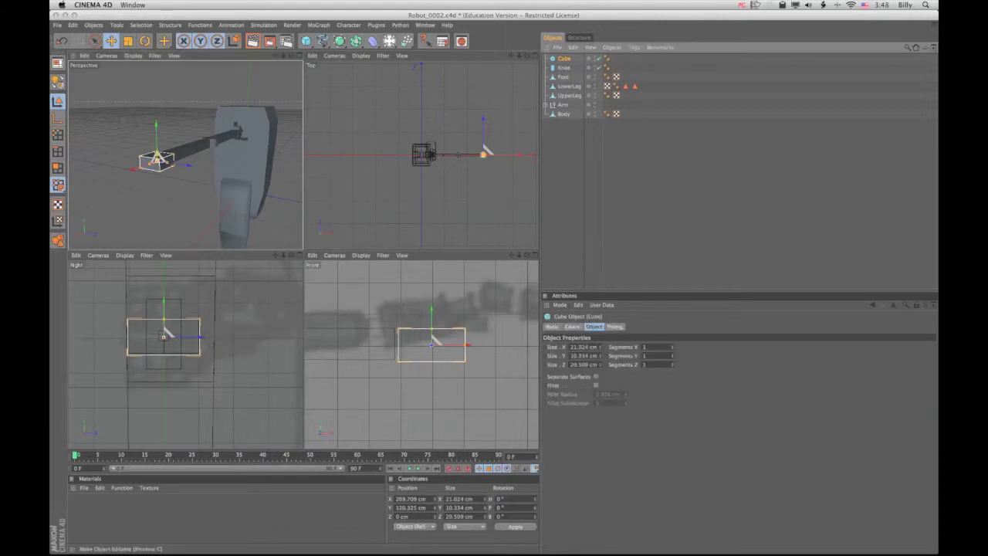
key(c)
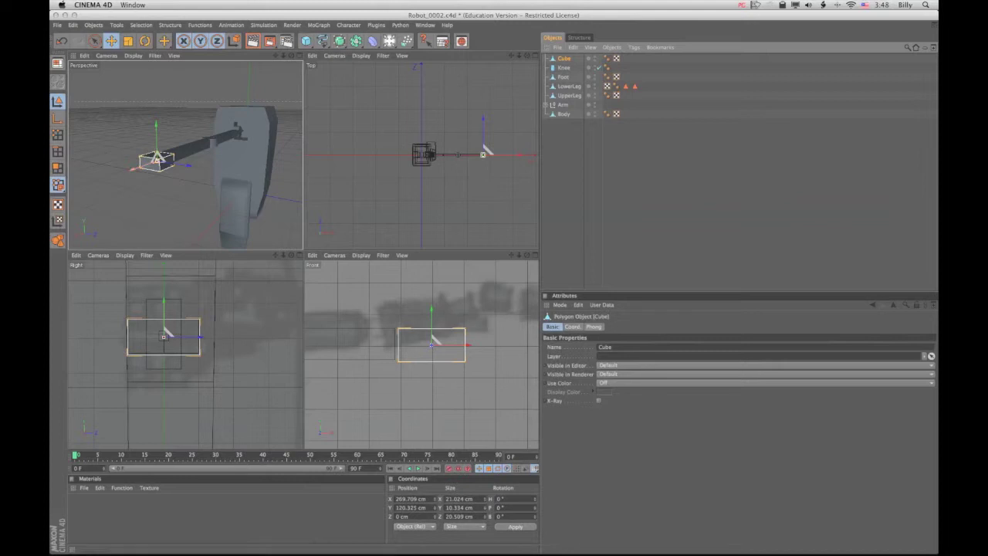
key(F1)
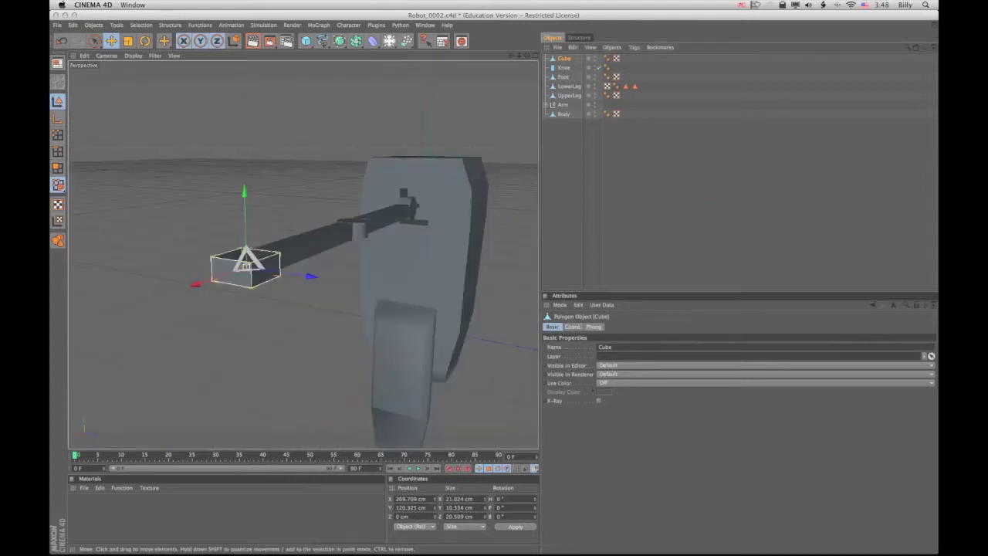
scroll(304, 254, up, 5)
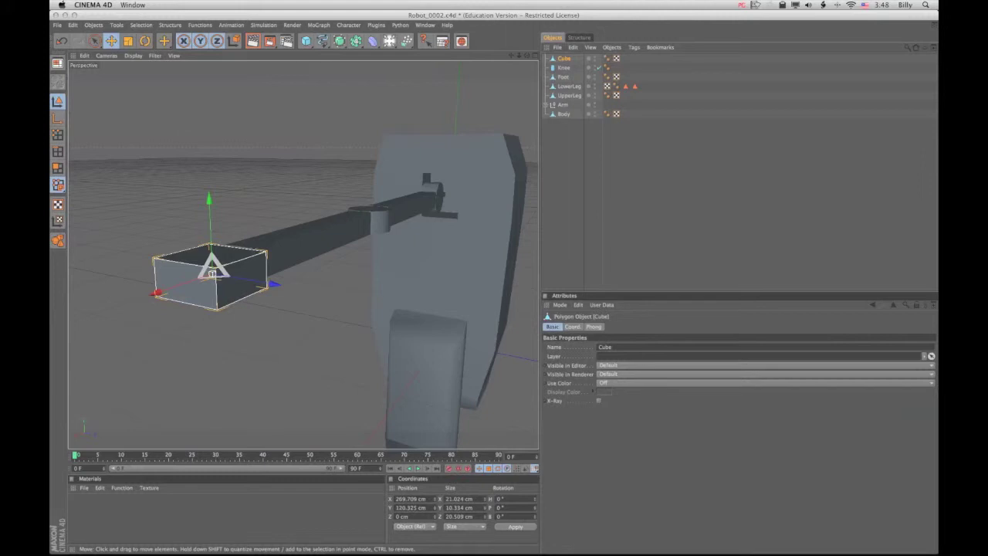
drag(214, 266, 213, 267)
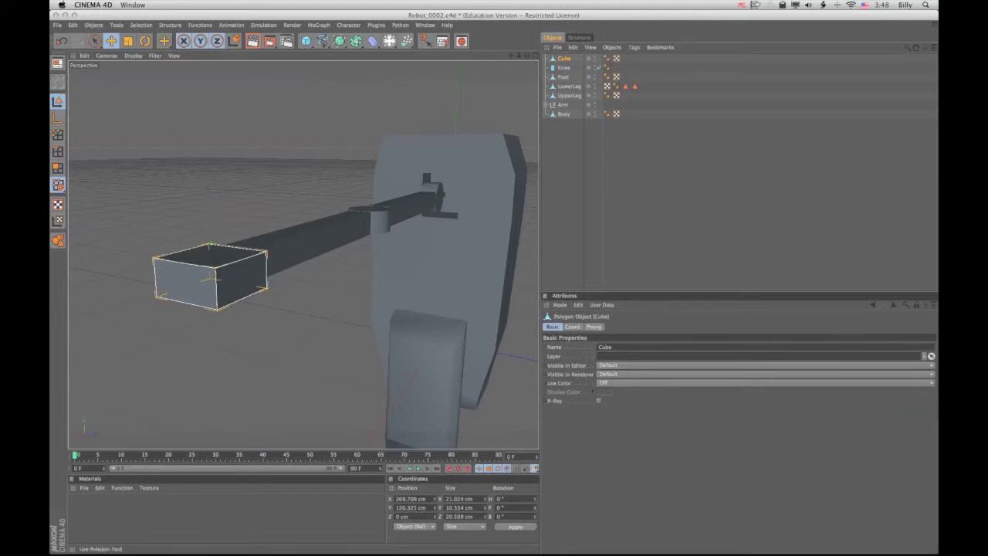
click(57, 168)
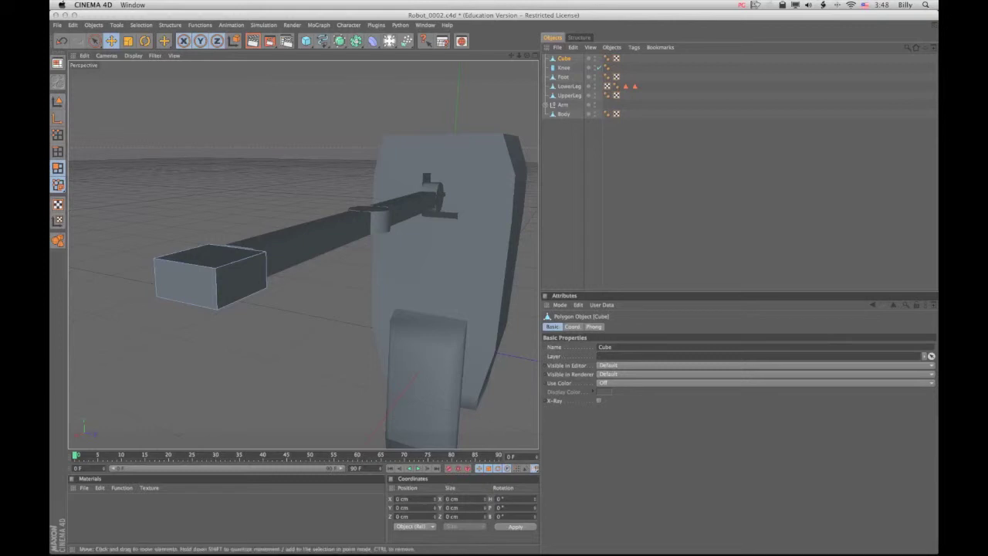
click(94, 41)
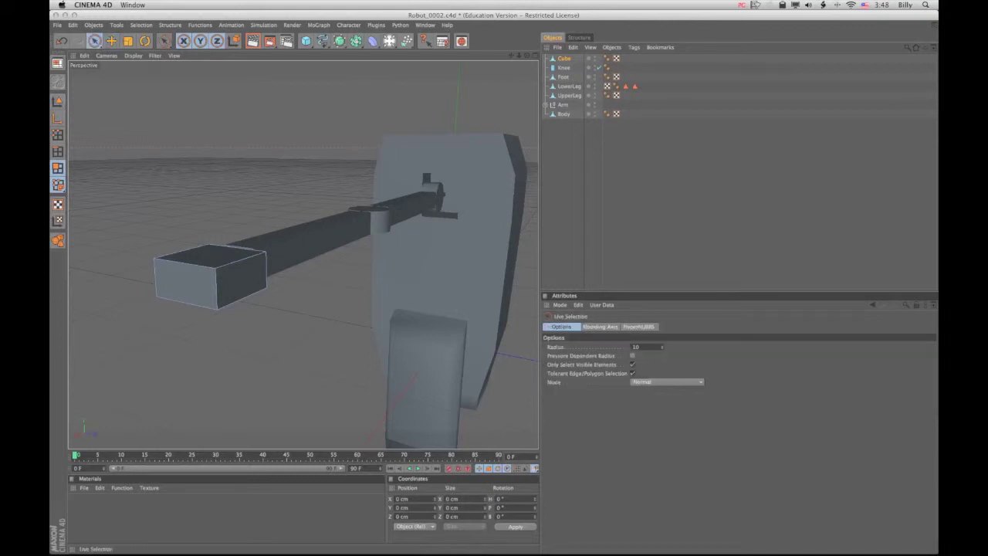
click(196, 280)
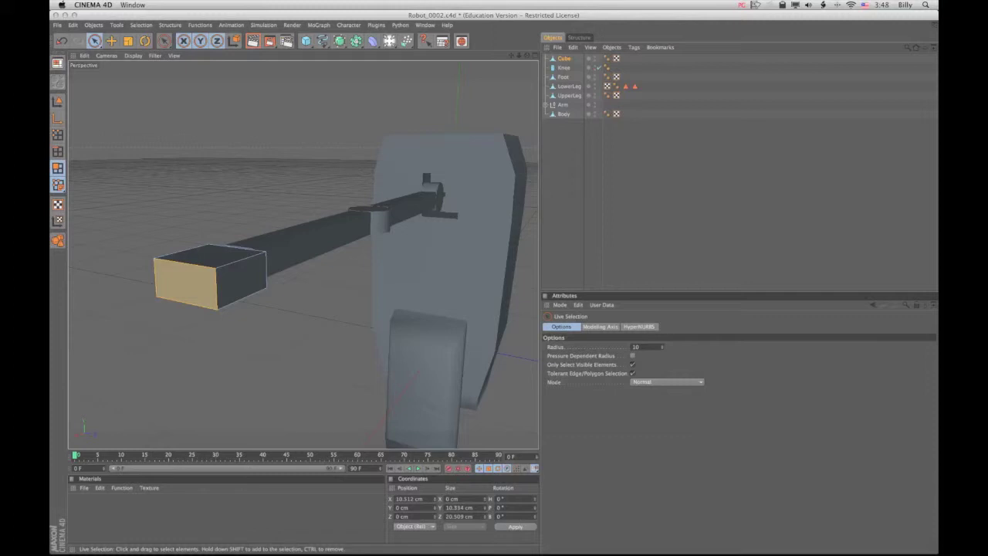
key(Delete)
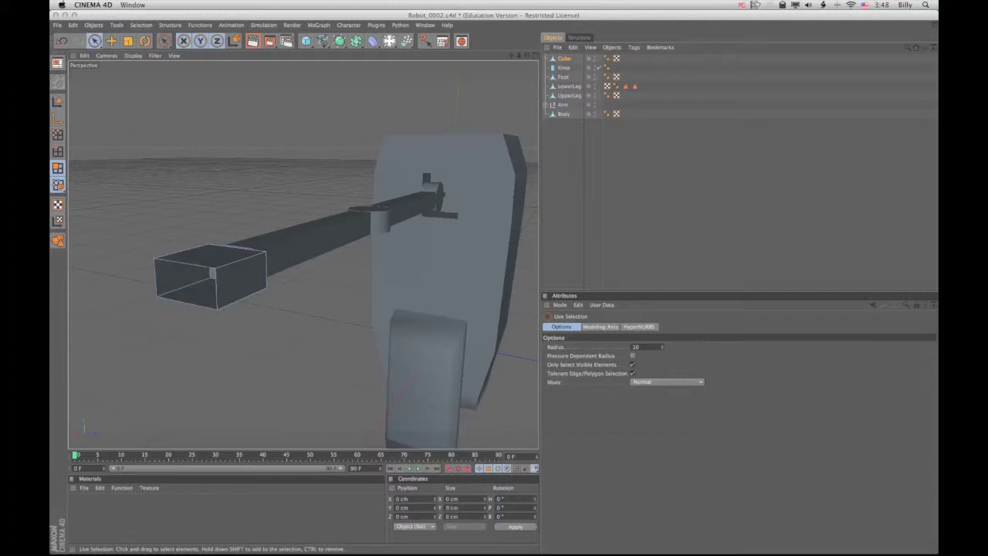
Inset the long side face next to the cube's open end by about 2.9 cm with Extrude Inner and delete the inner polygon.
click(243, 279)
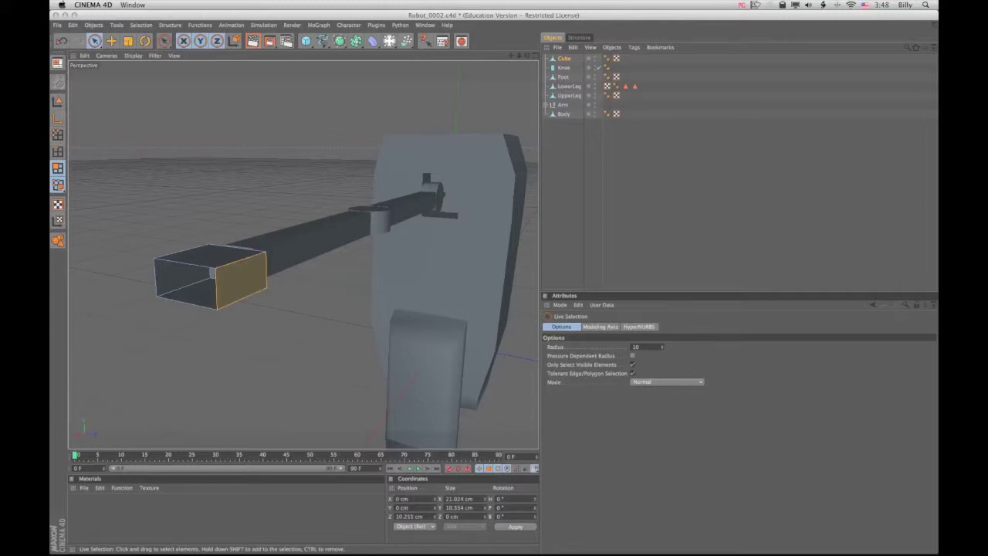
key(i)
drag(240, 279, 217, 279)
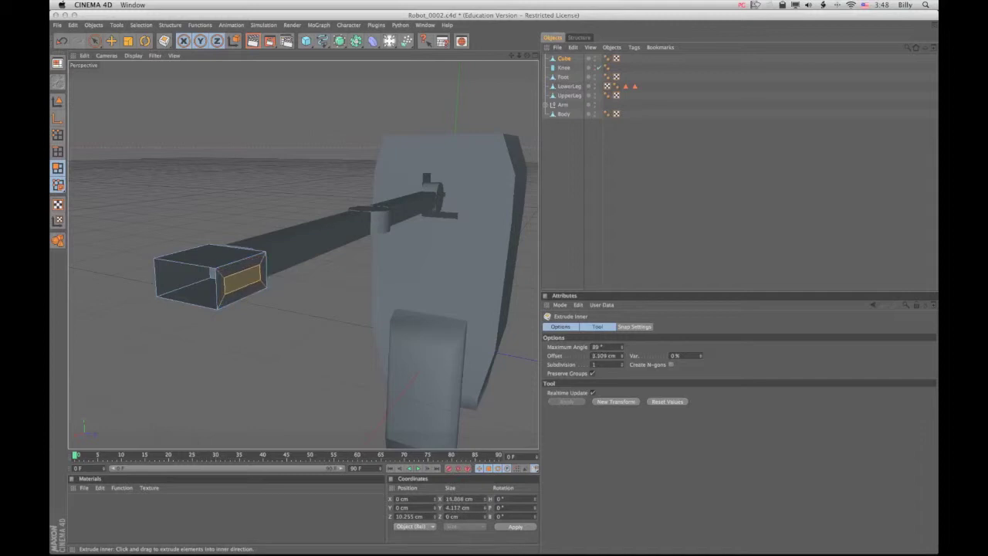
drag(218, 279, 220, 279)
key(Delete)
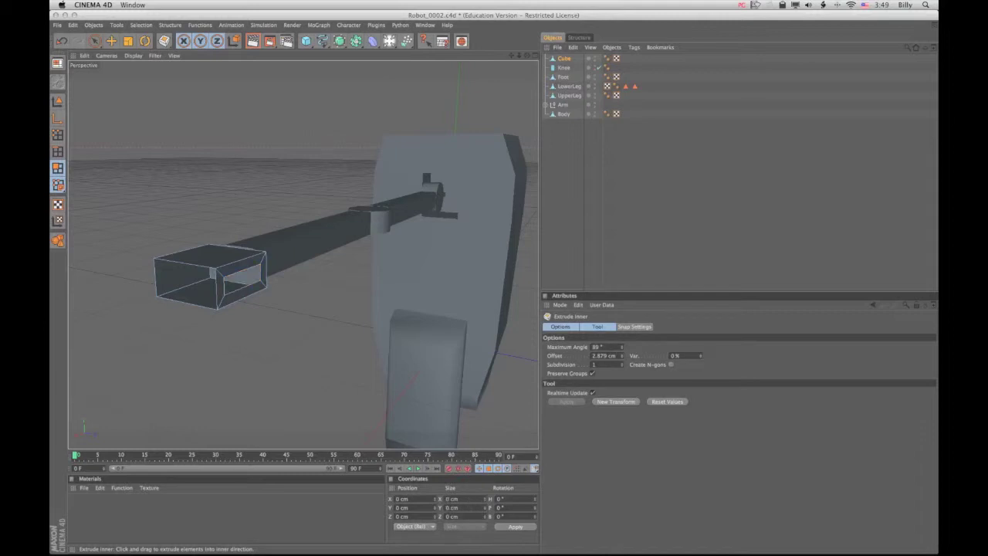
drag(527, 56, 478, 51)
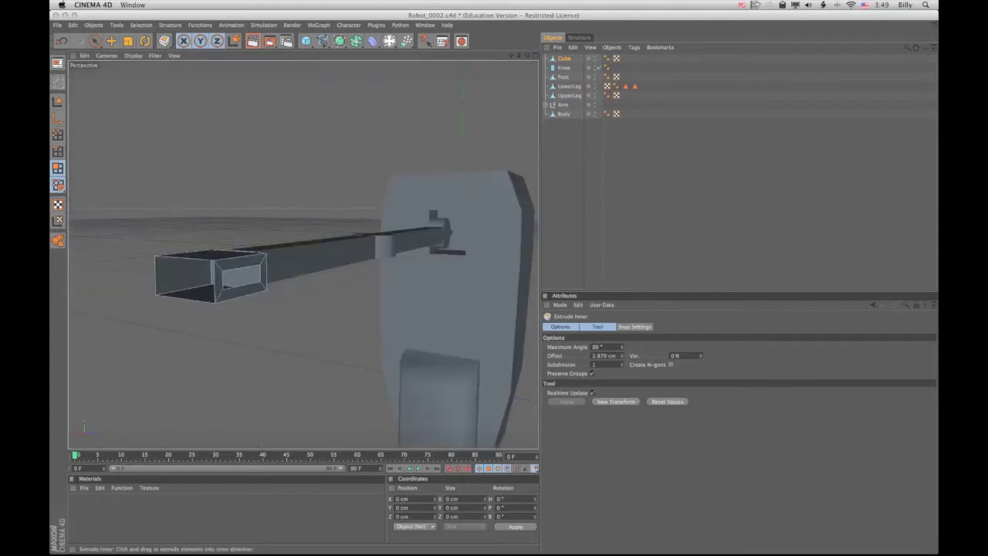
drag(527, 56, 557, 87)
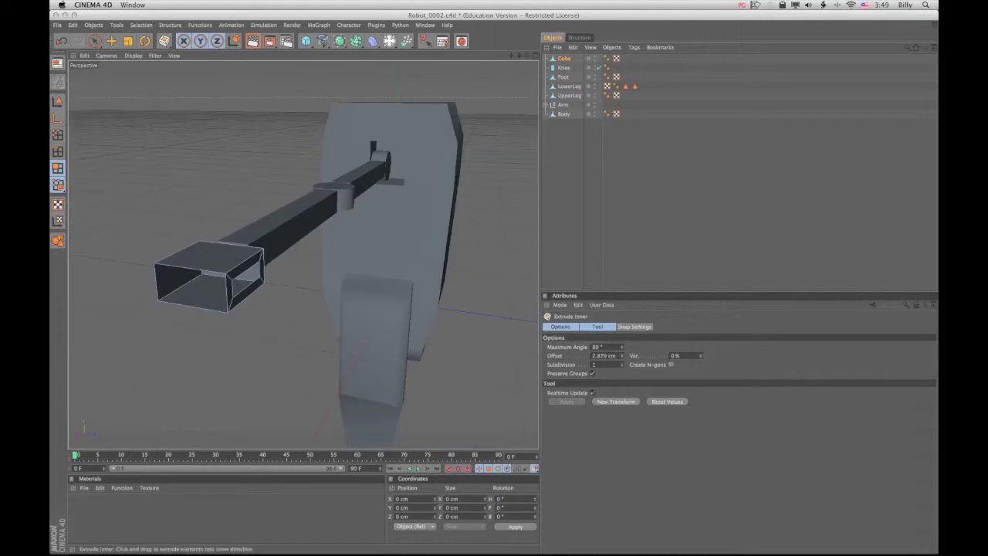
drag(519, 56, 540, 55)
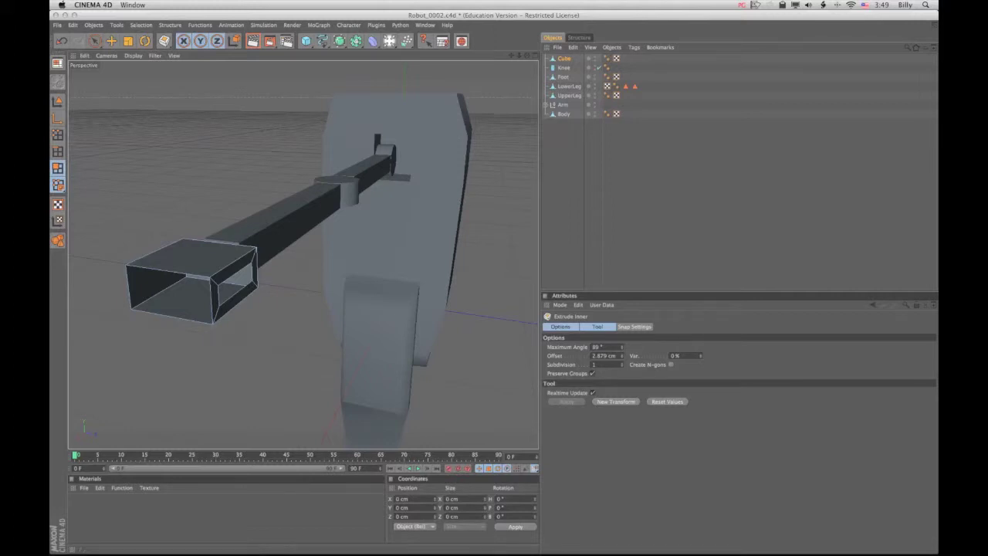
Load Top.png from the Robot Template folder as the Top viewport's background image in the four-view layout.
key(F5)
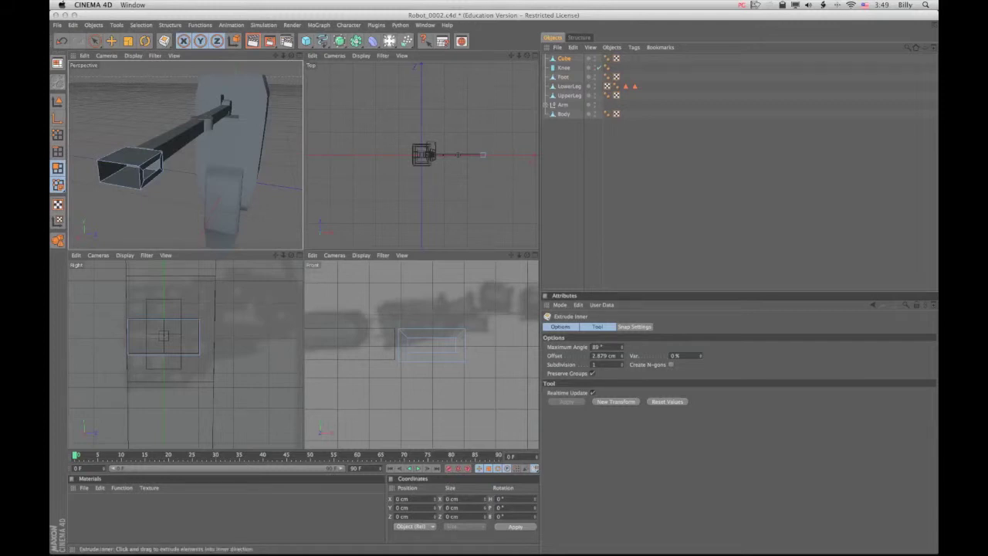
alt+middle_drag(432, 347, 371, 348)
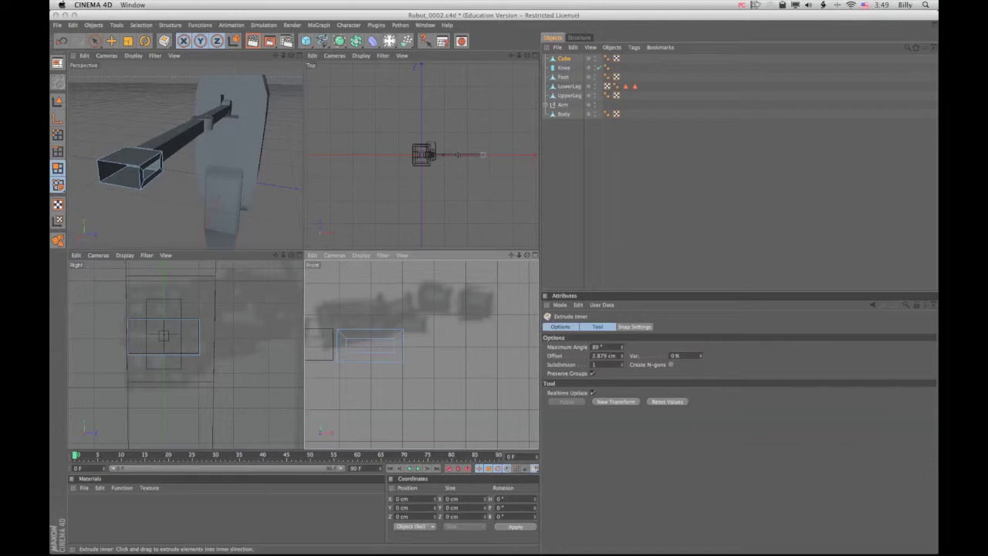
click(482, 153)
key(shift+v)
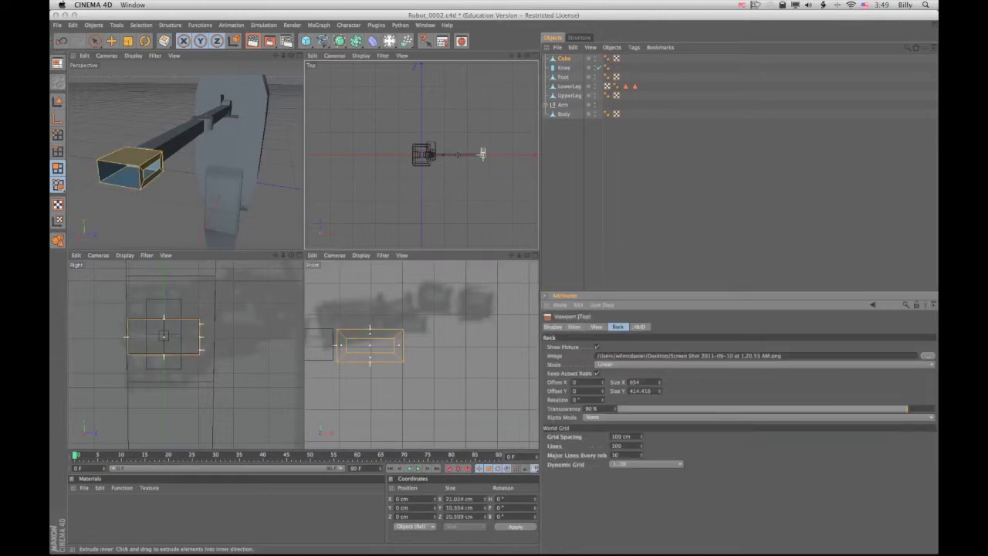
click(926, 355)
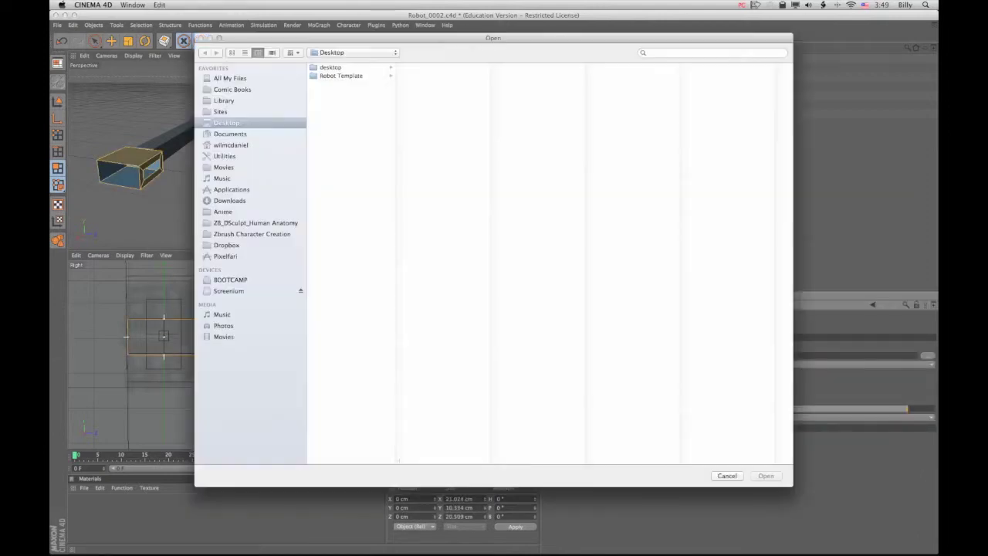
click(341, 76)
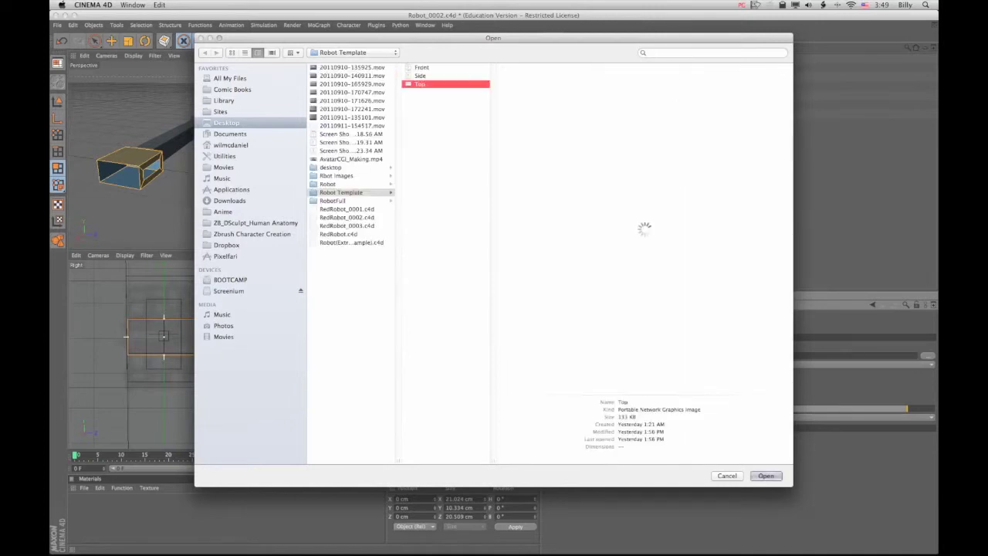
key(Return)
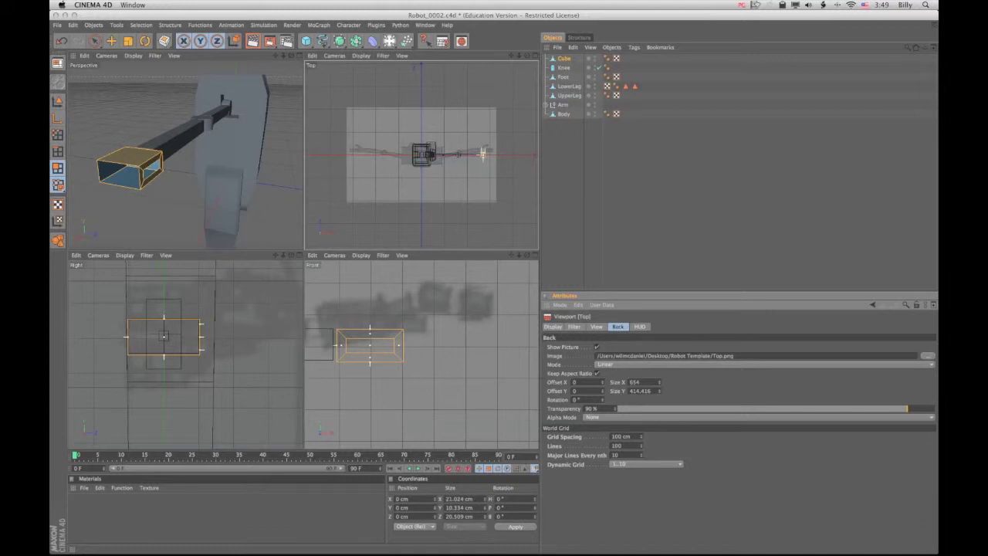
Add a new cube primitive for the first finger segment, working in the enlarged Top view.
scroll(421, 154, up, 1)
middle_click(421, 154)
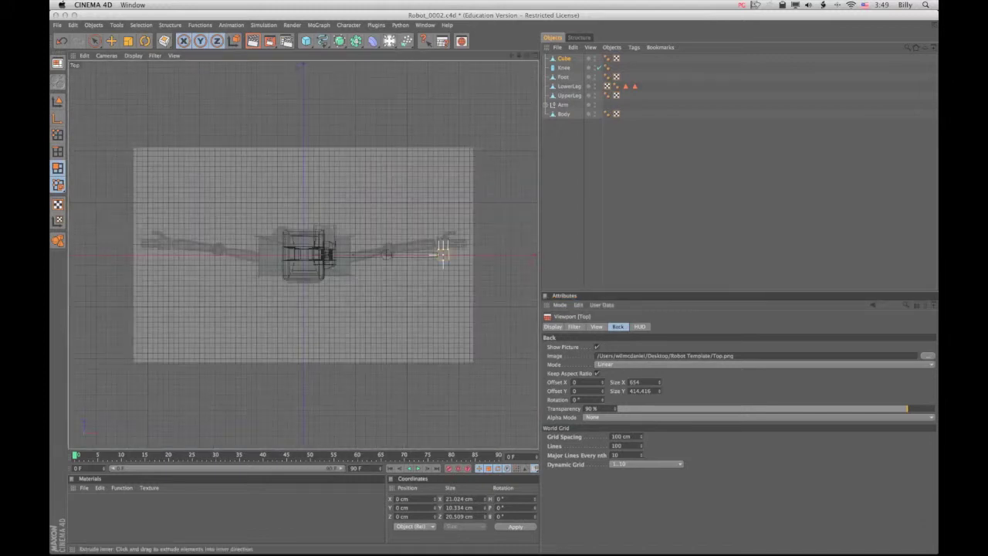
scroll(421, 155, down, 1)
scroll(422, 251, up, 6)
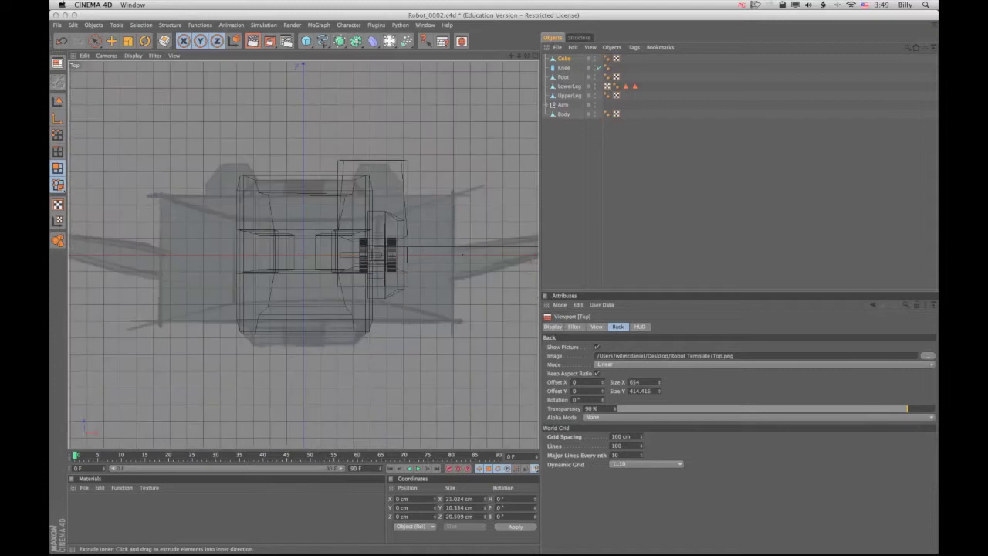
alt+middle_drag(463, 243, 98, 331)
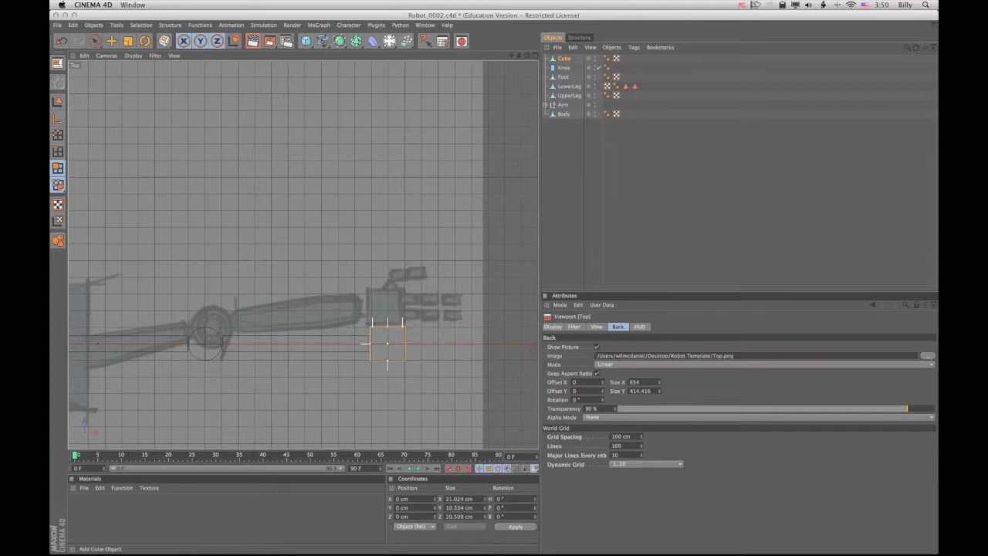
drag(306, 41, 330, 49)
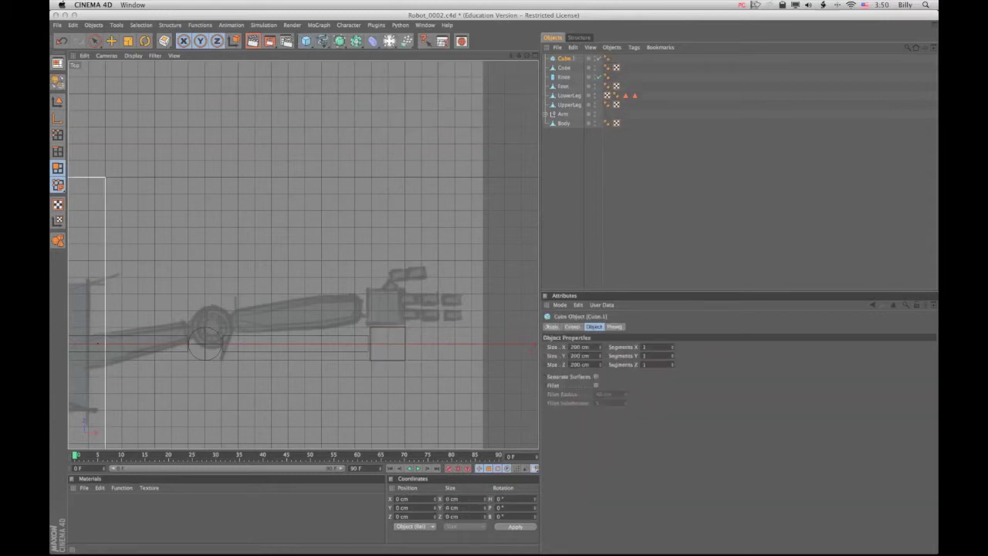
Move the new cube to the hand's outer end in the Top view, at about X 285 cm and Z -5.2 cm.
scroll(304, 255, down, 8)
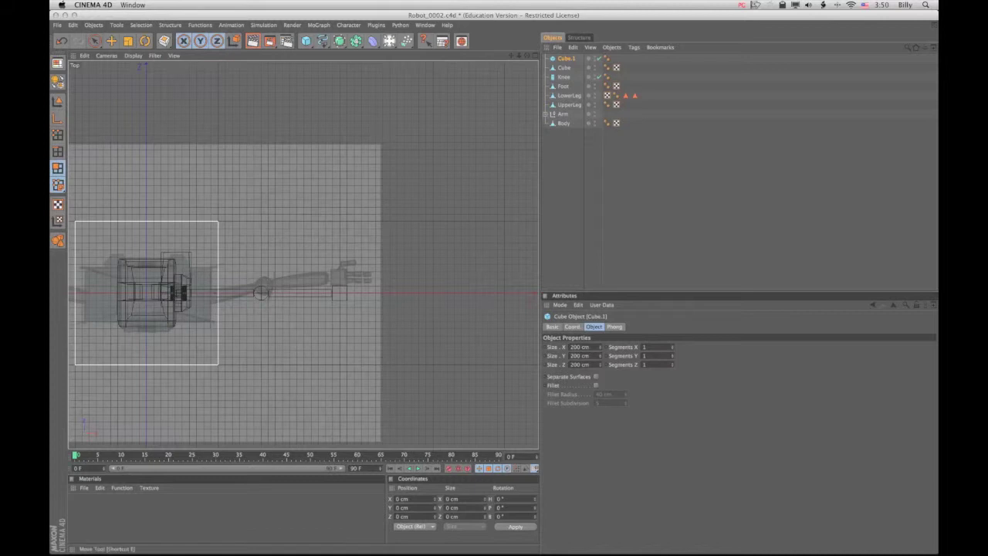
click(94, 41)
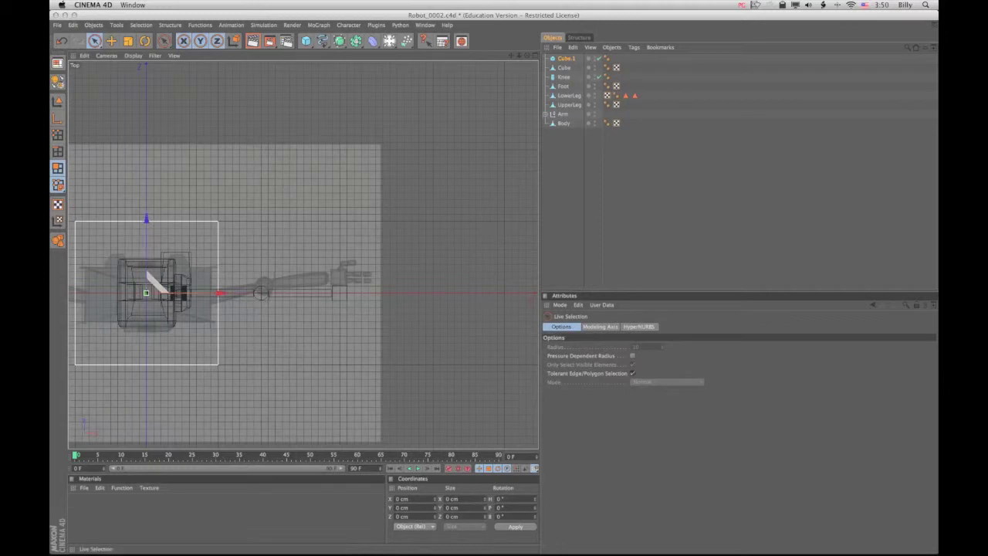
click(57, 101)
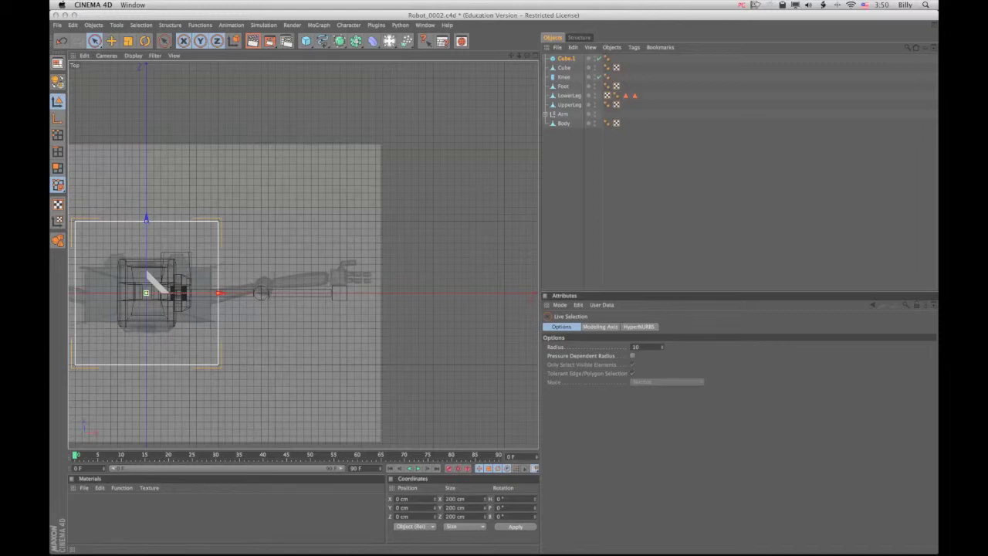
drag(146, 294, 350, 296)
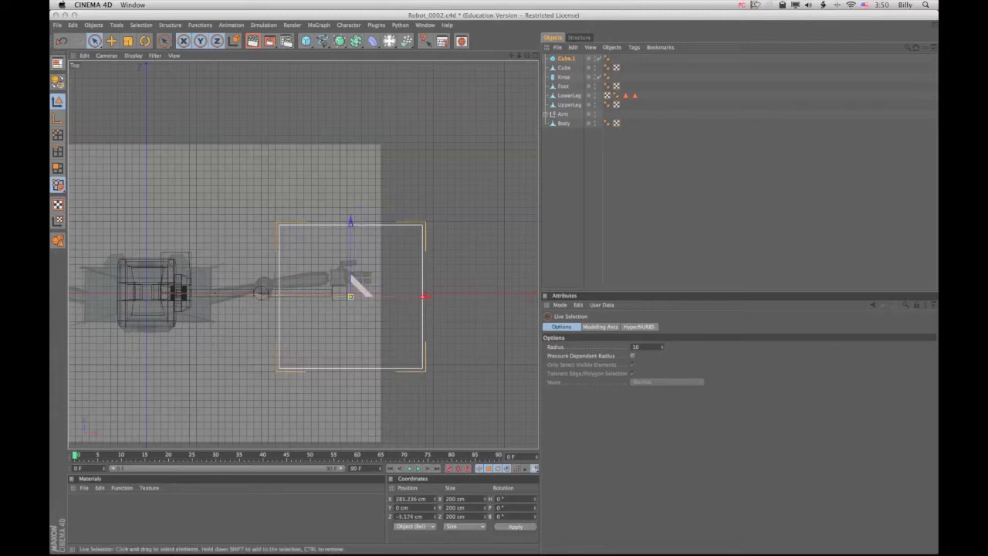
scroll(347, 293, down, 2)
scroll(303, 253, up, 5)
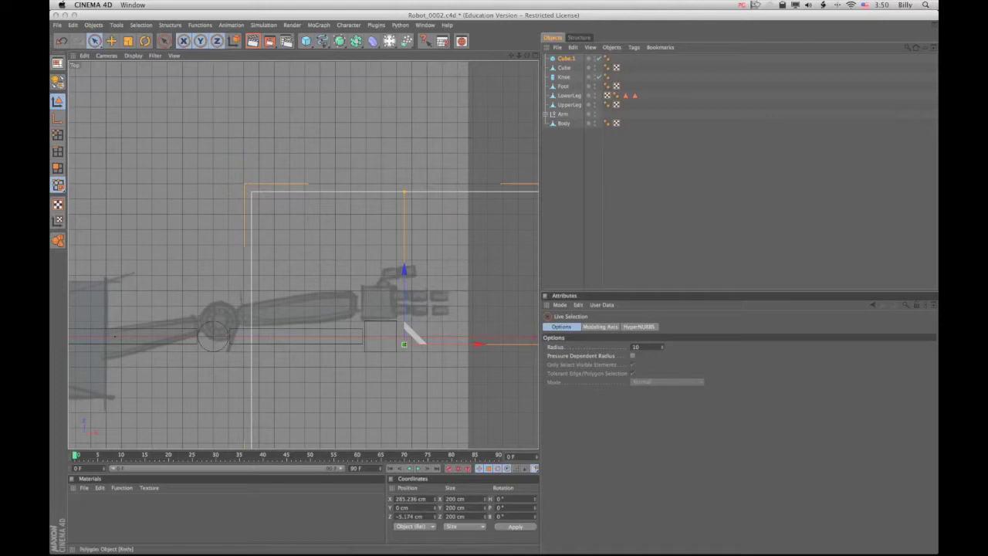
Size the new finger cube to 9 cm in X, 5 cm in Y and 5 cm in Z.
click(565, 59)
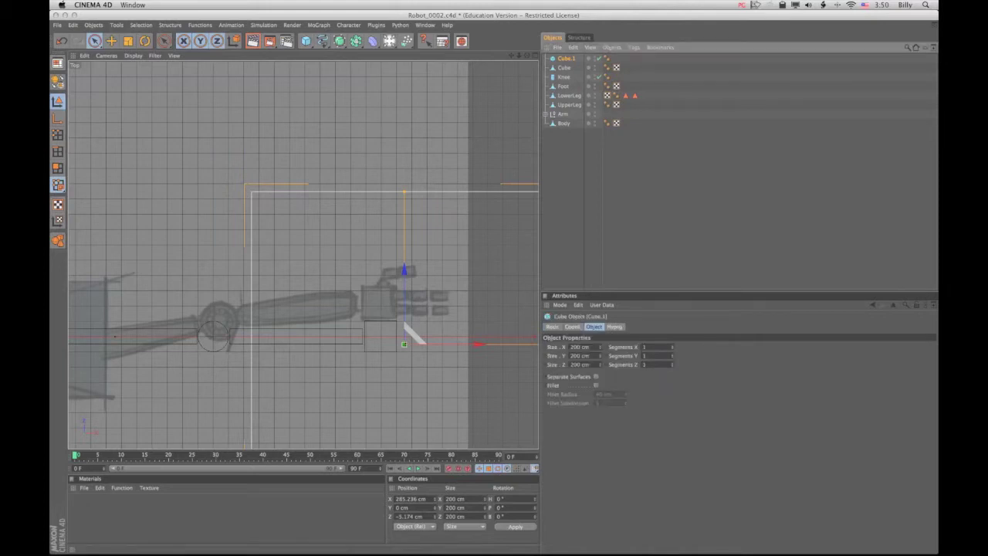
drag(600, 347, 599, 492)
drag(540, 347, 532, 347)
drag(600, 365, 600, 504)
drag(567, 364, 561, 364)
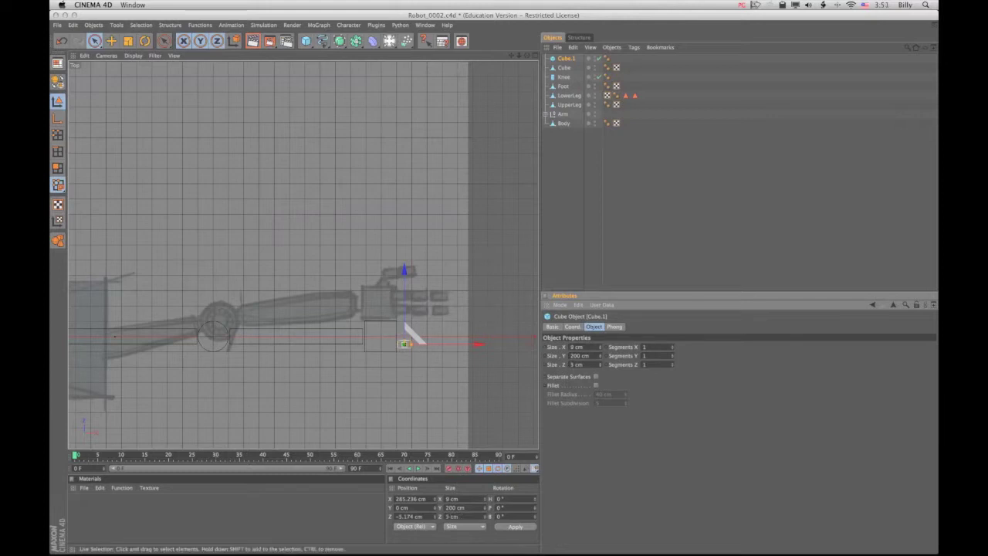
middle_click(405, 331)
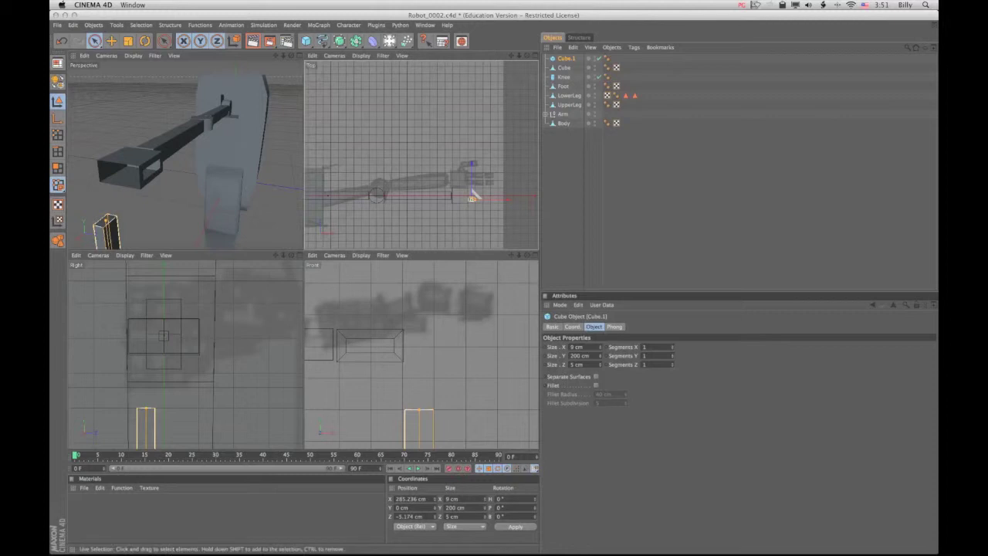
mouse_move(276, 56)
mouse_down()
mouse_move(289, 0)
mouse_move(276, 40)
mouse_up()
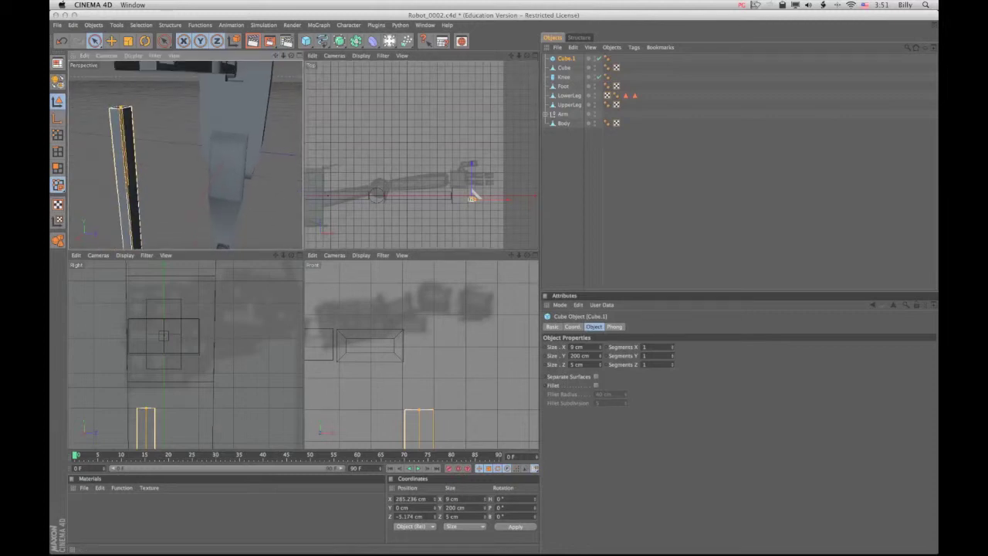
drag(600, 356, 600, 355)
drag(120, 107, 136, 255)
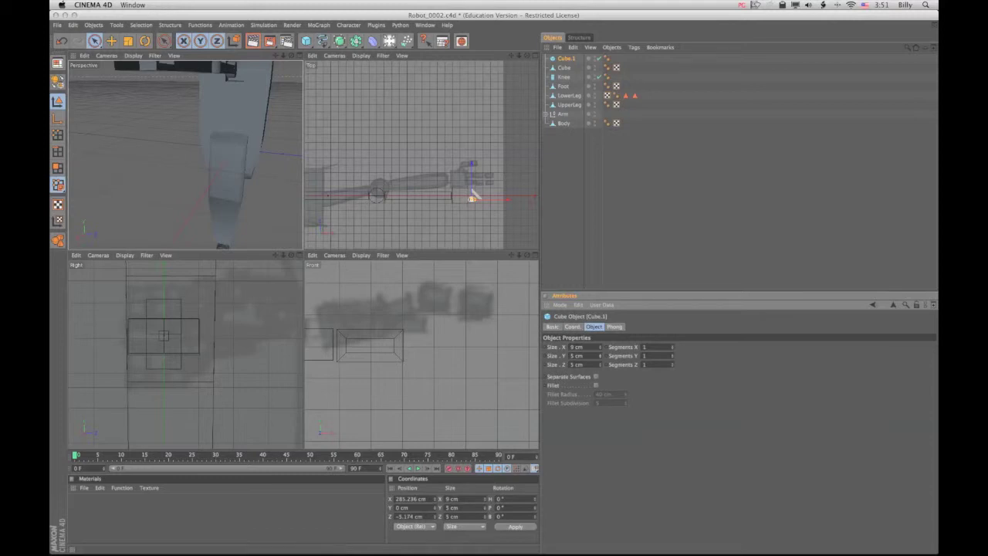
Raise the finger cube to the height of the hand block, at about Y 120 cm.
scroll(185, 354, up, 2)
scroll(185, 354, down, 15)
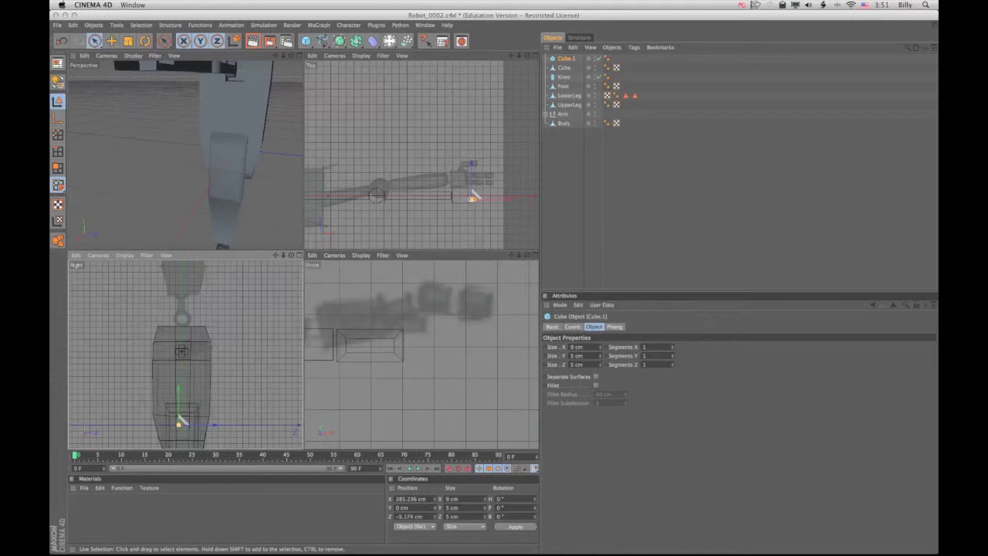
drag(179, 414, 179, 350)
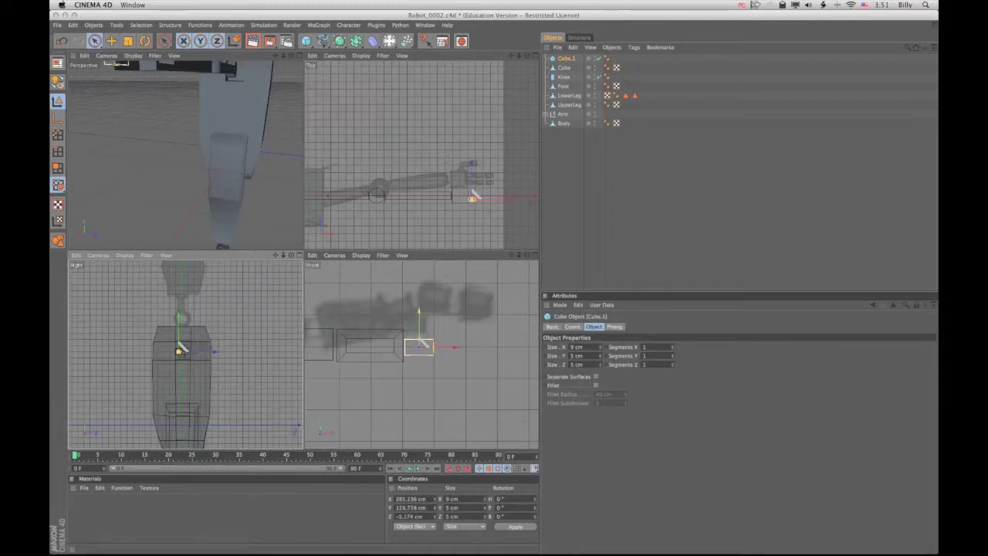
drag(179, 349, 179, 349)
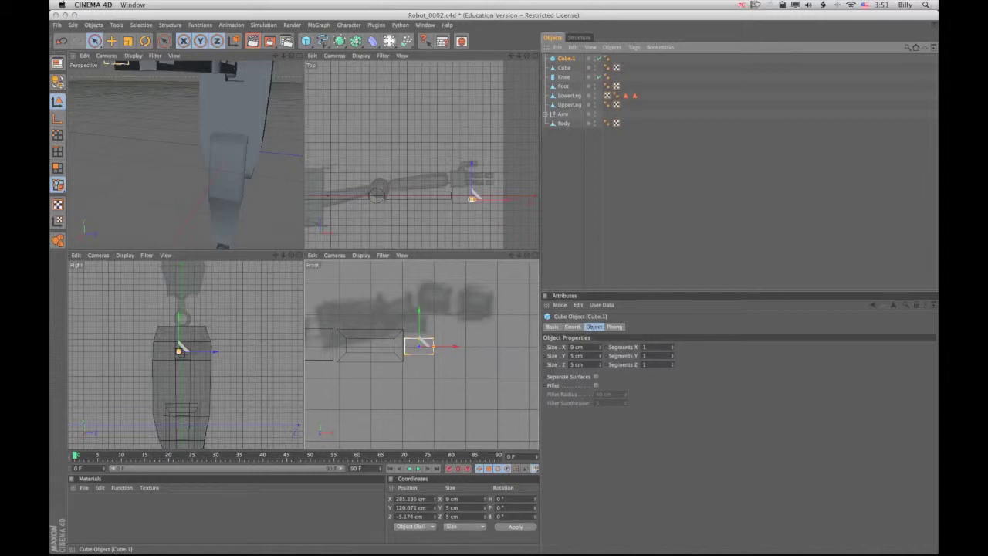
Duplicate the finger cube twice and space the copies outward in a row at about X 295 cm and X 306 cm.
key(super+v)
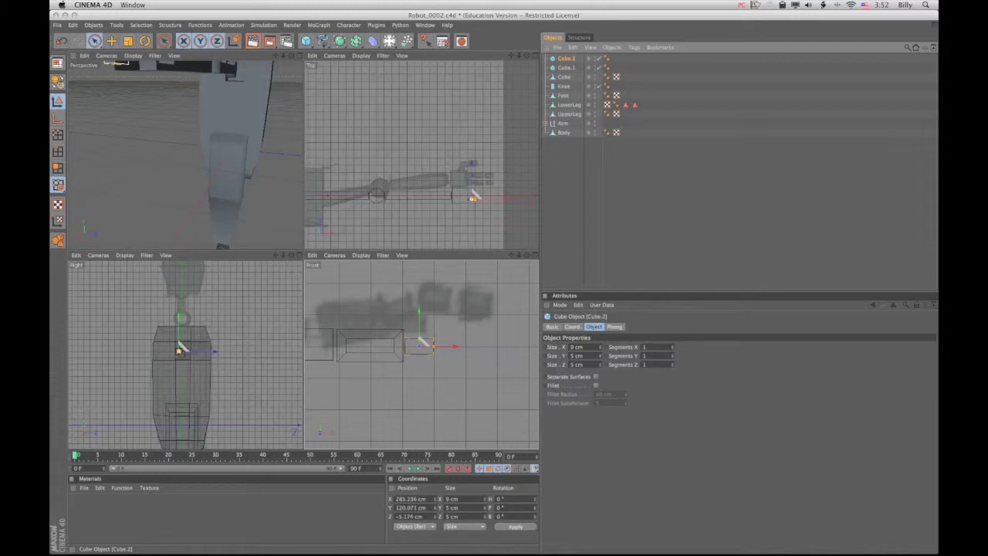
key(super+v)
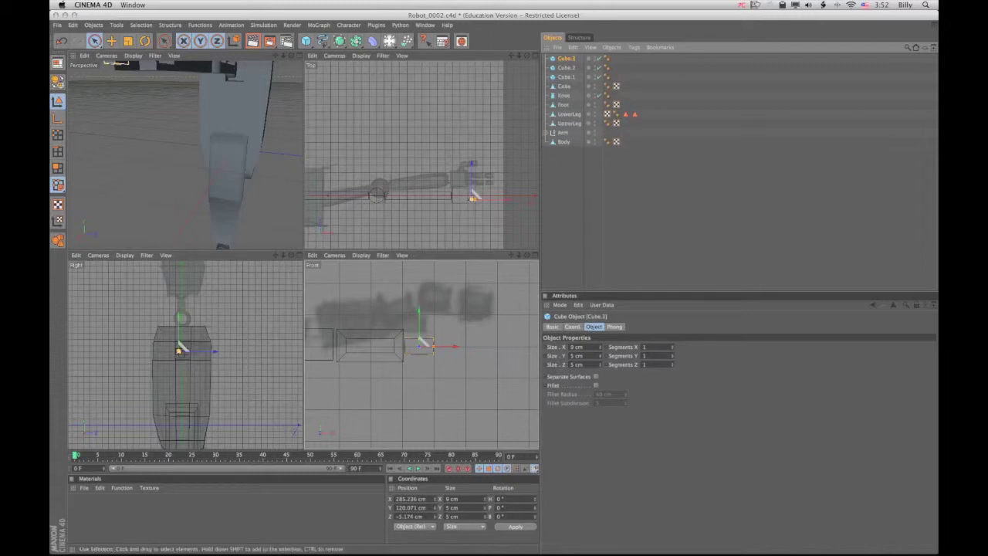
drag(440, 346, 471, 346)
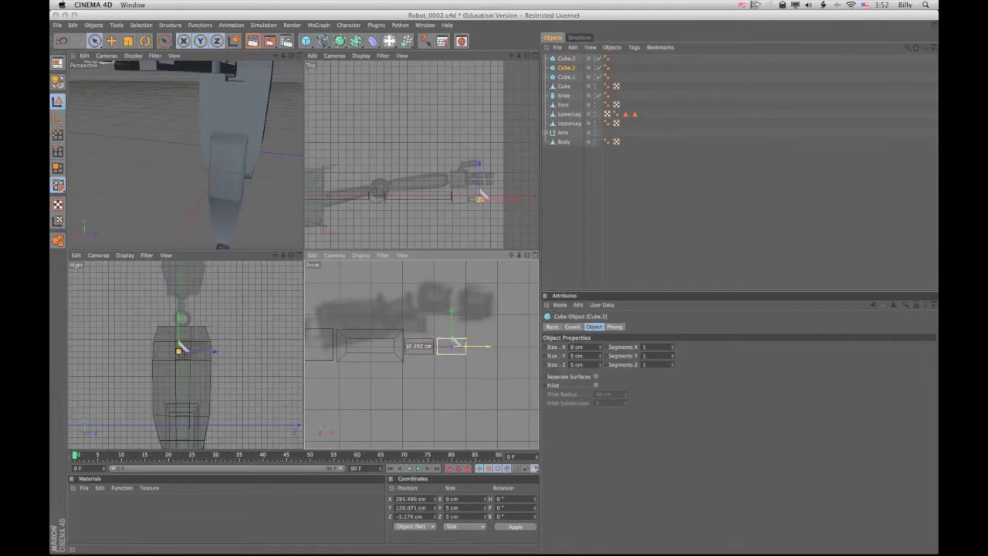
click(420, 346)
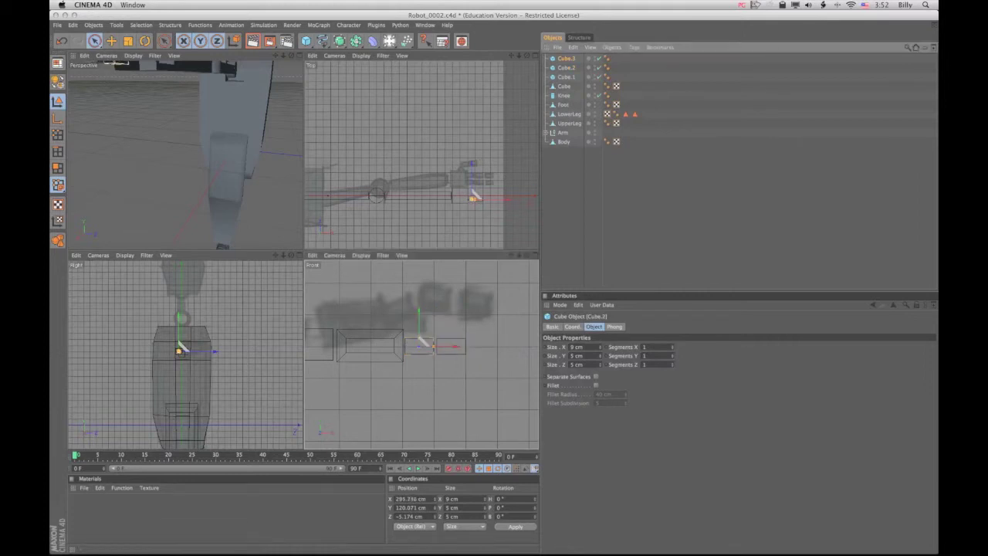
drag(444, 346, 485, 341)
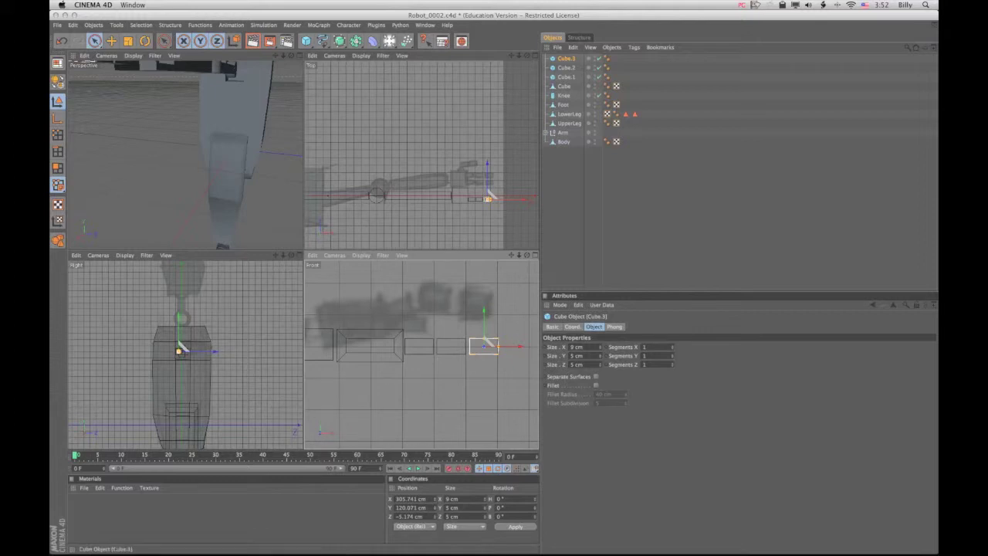
Rename the finger segment nearest the hand, Cube.1, as LittleFinger1.
double_click(567, 77)
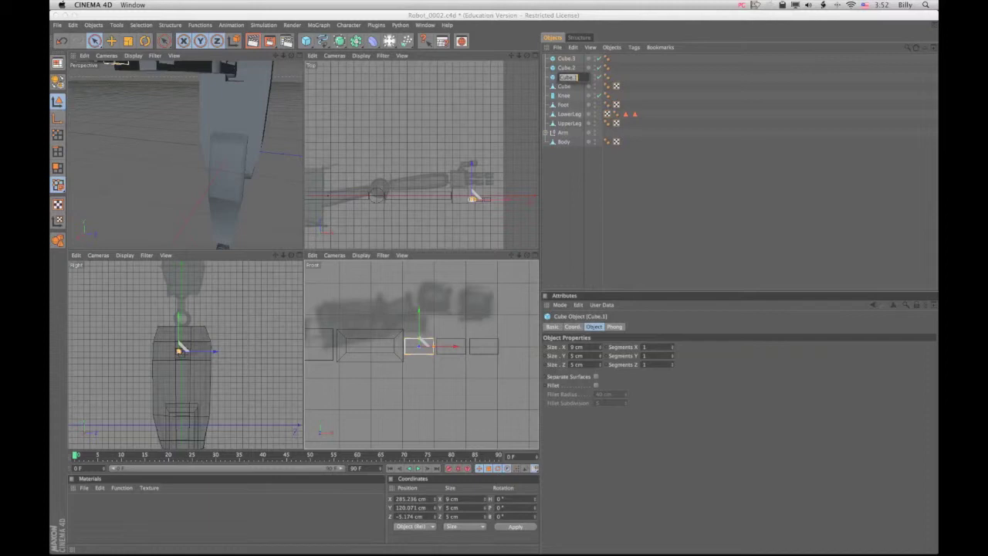
text(F)
key(BackSpace)
text(Little)
text(F)
text(inger)
text(1)
Reuse the LittleFinger name to rename the middle segment LittleFinger2 and the outermost segment LittleFinger3.
double_click(572, 77)
click(567, 68)
double_click(568, 68)
key(Tab)
key(super+c)
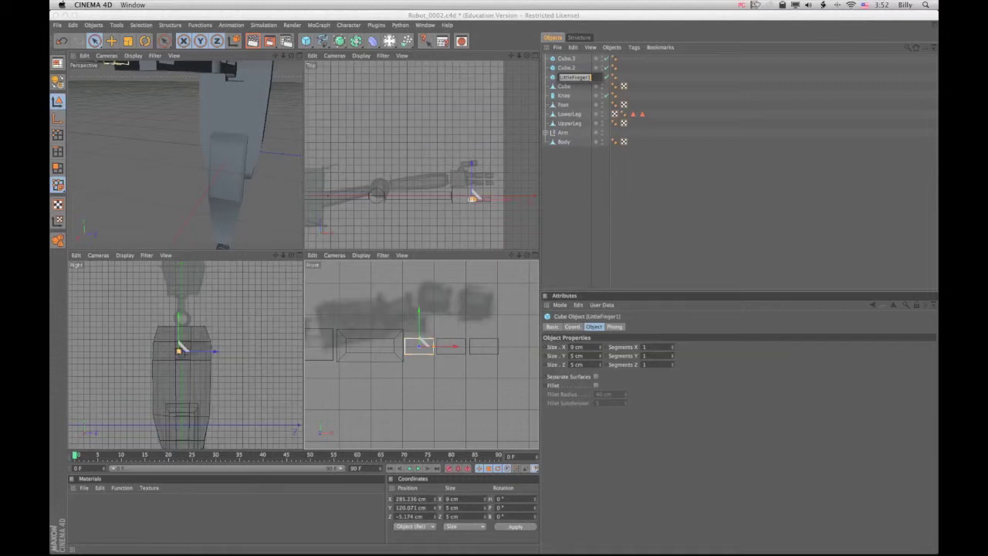
key(shift+Tab)
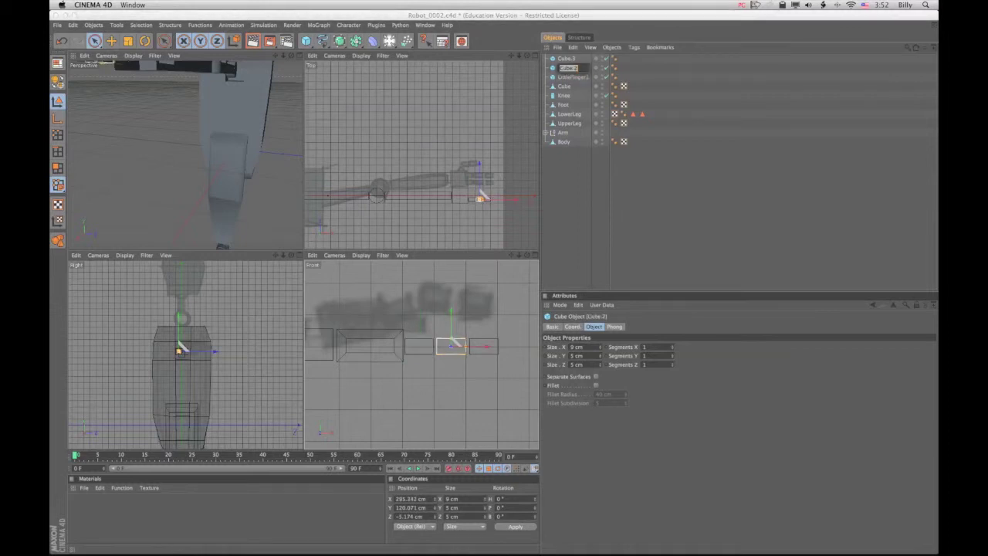
key(super+v)
key(BackSpace)
text(2)
key(shift+Tab)
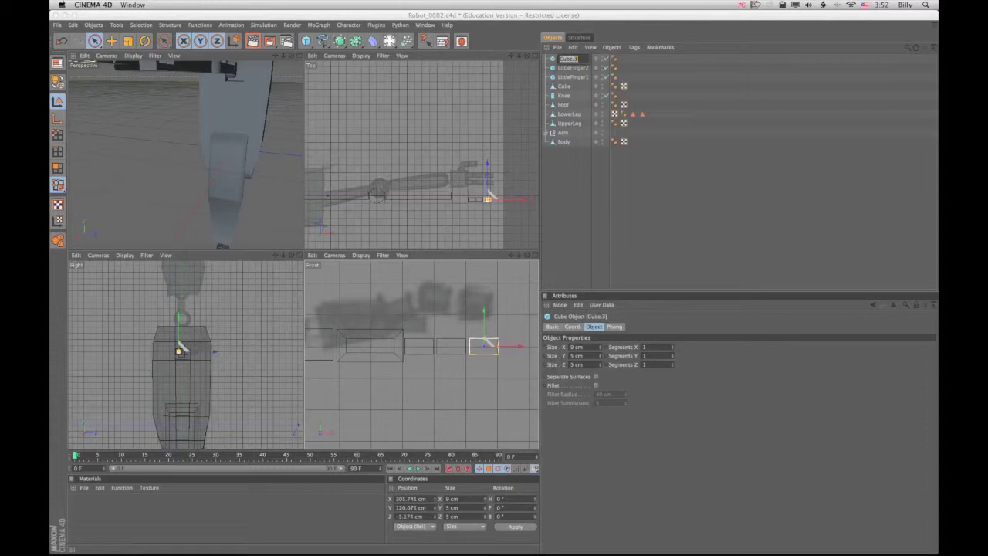
key(super+v)
key(BackSpace)
text(3)
key(Return)
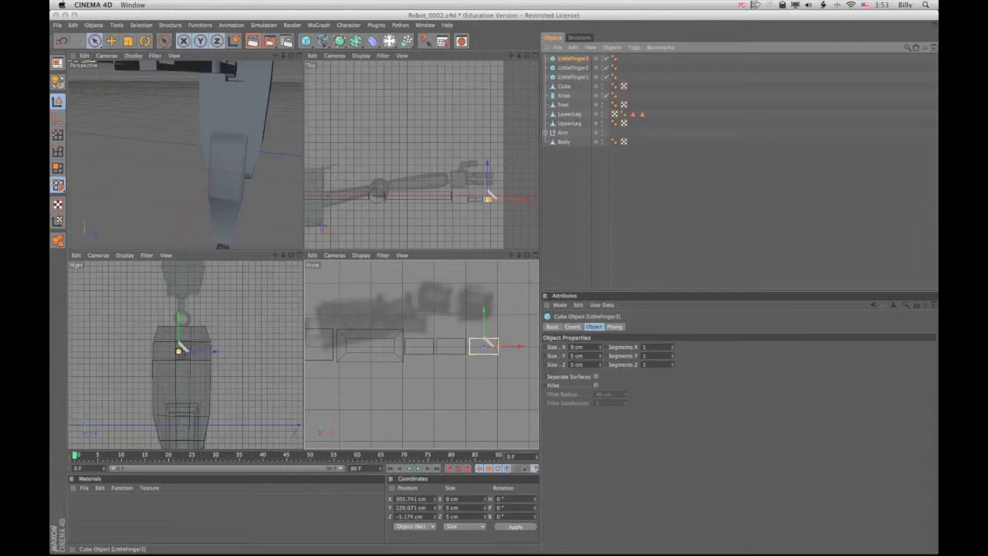
Group the three little finger segments under one null object and expand it.
click(573, 77)
click(572, 68)
click(573, 59)
shift+click(573, 77)
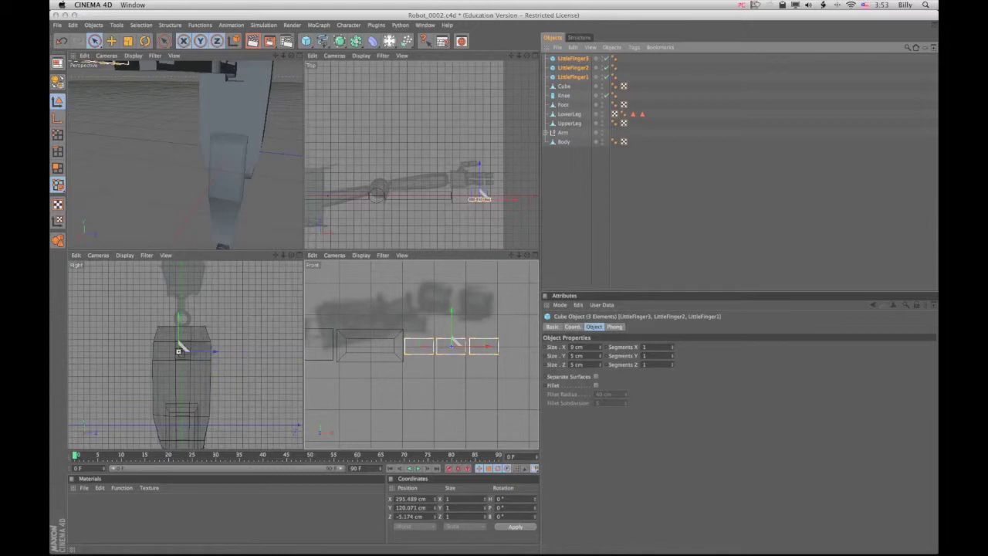
key(alt+g)
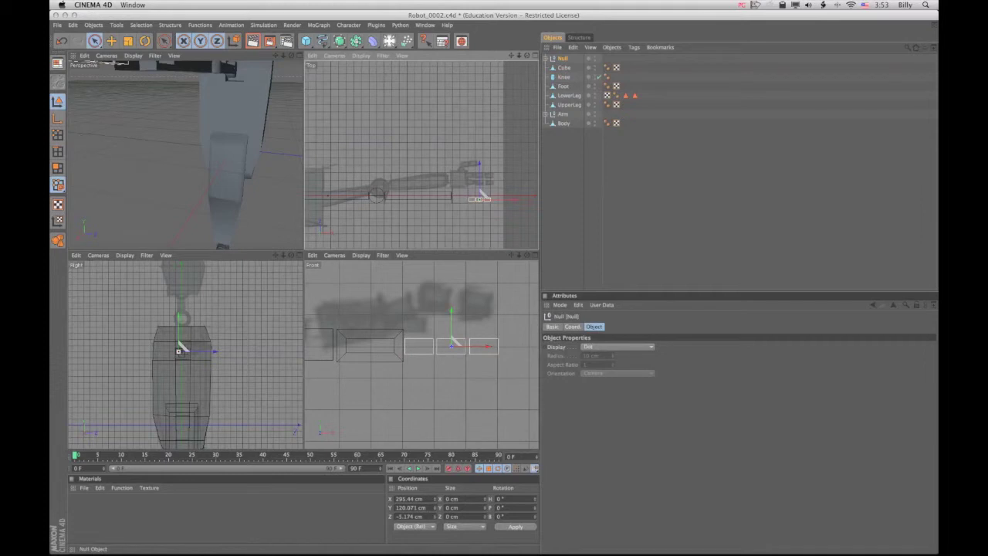
click(545, 59)
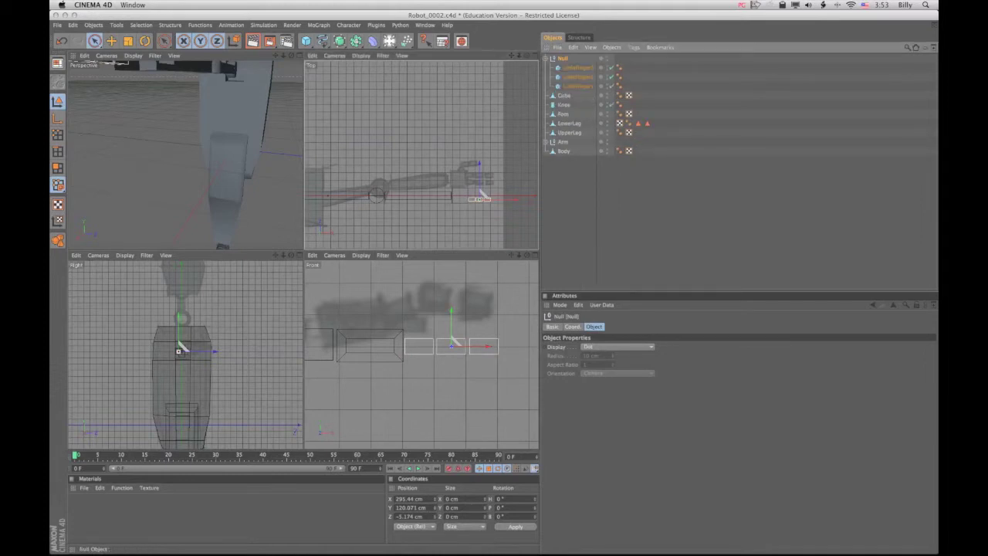
Rename the null holding the three finger segments as LittleFinger.
double_click(563, 59)
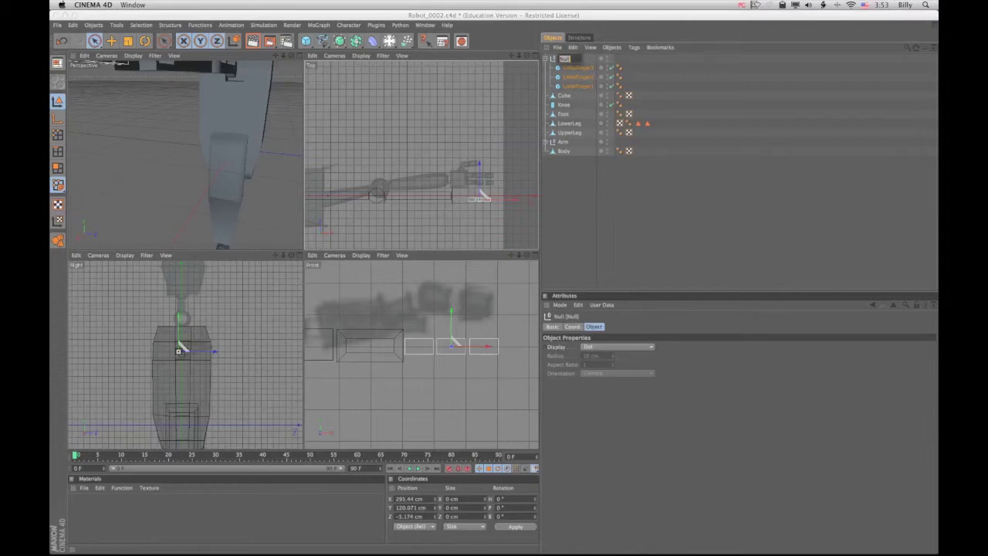
text(LittleFinger)
key(Return)
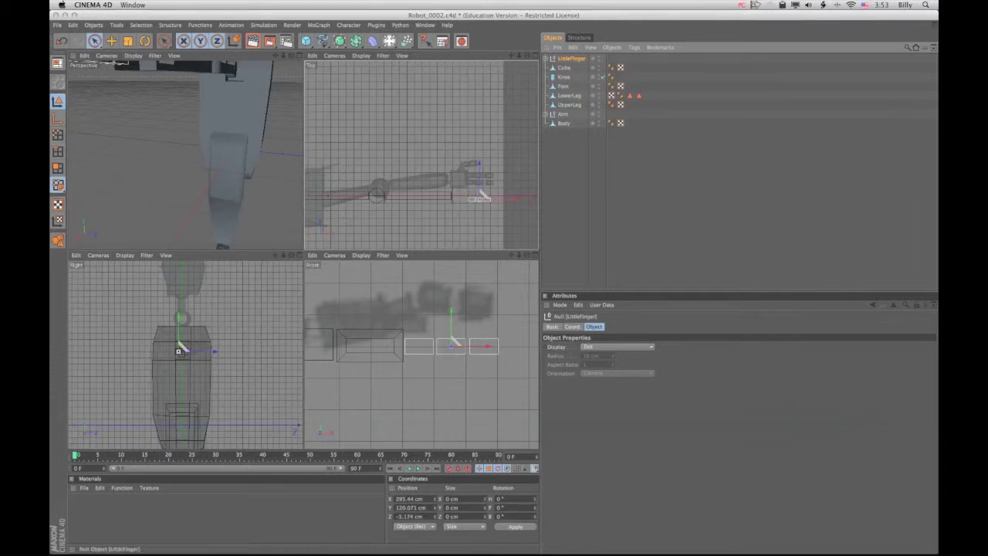
Duplicate the LittleFinger group as IndexFinger and shift the copy along Z beside the original, to about Z 4.6 cm.
key(super+c)
key(super+v)
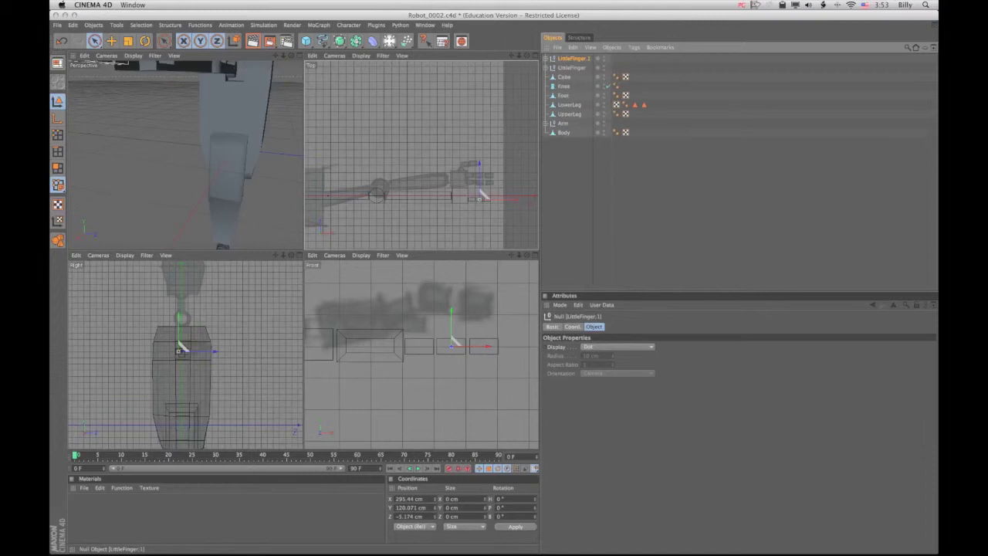
double_click(574, 58)
text(In)
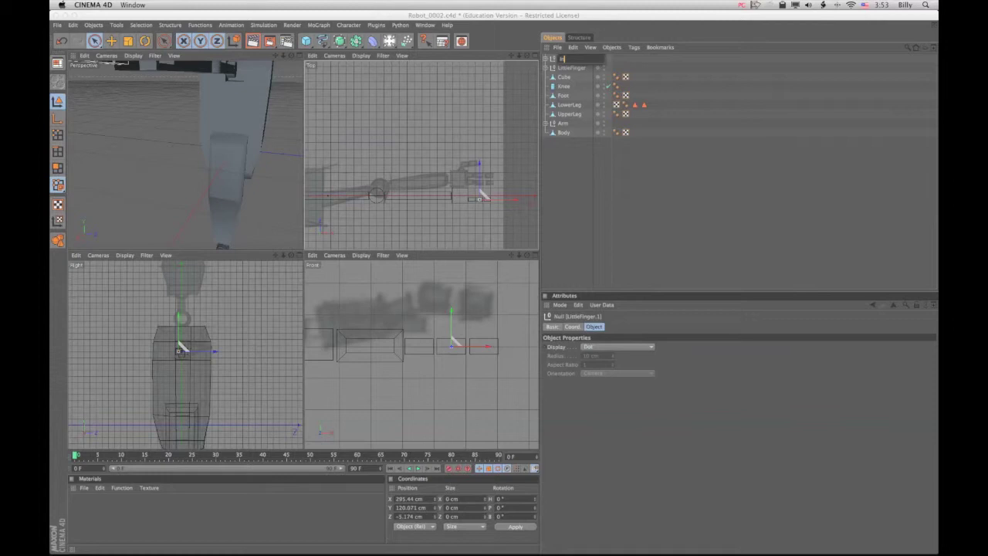
text(dexFinger)
key(Return)
drag(479, 165, 479, 158)
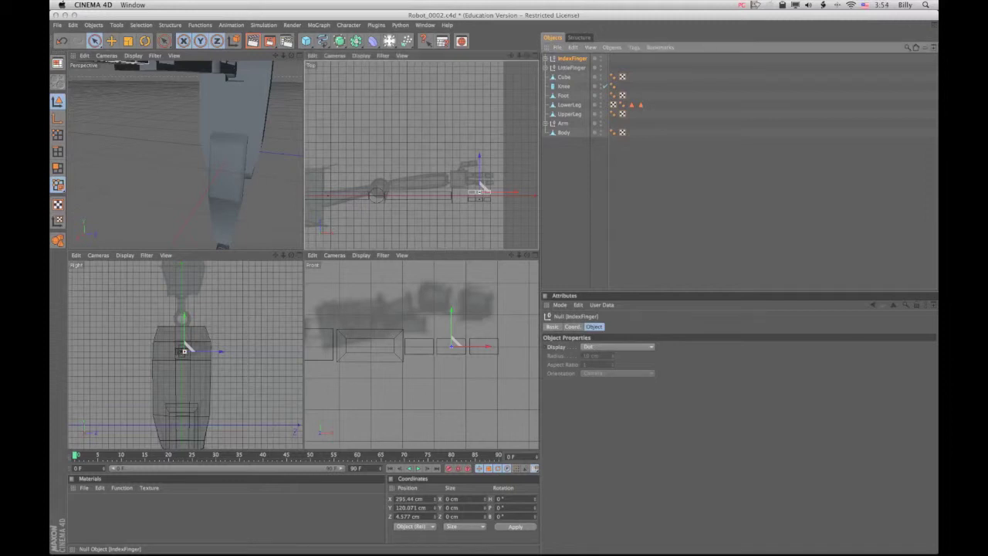
Duplicate the IndexFinger group as Thumb and move the copy clear of the other fingers, to about X 284.5 cm, Z 14.9 cm.
key(super+v)
double_click(573, 59)
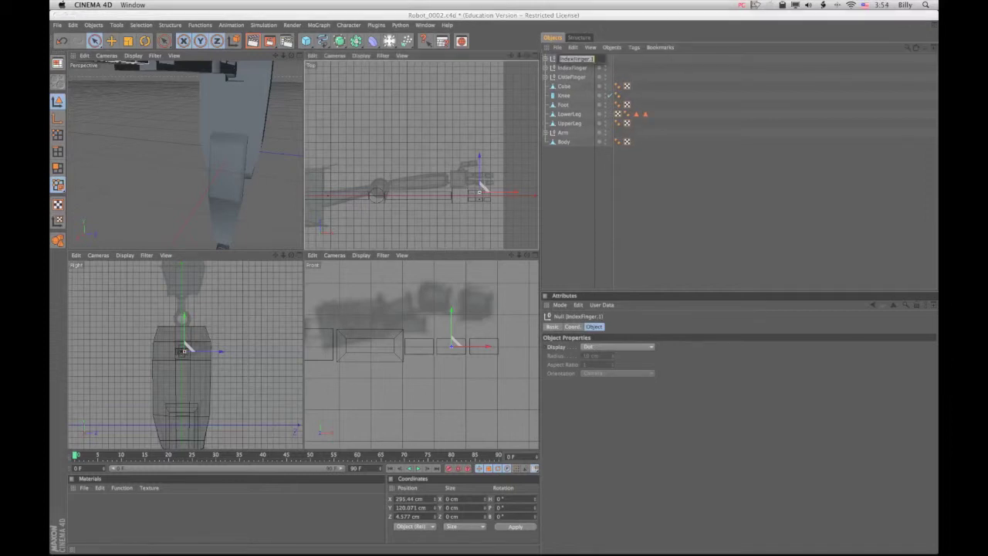
text(Thumb)
key(Return)
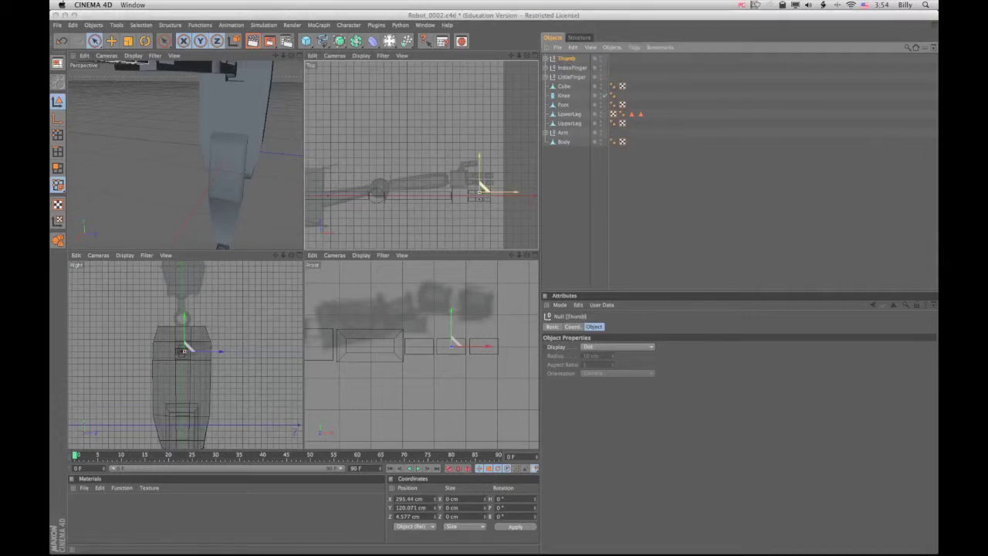
drag(479, 183, 473, 179)
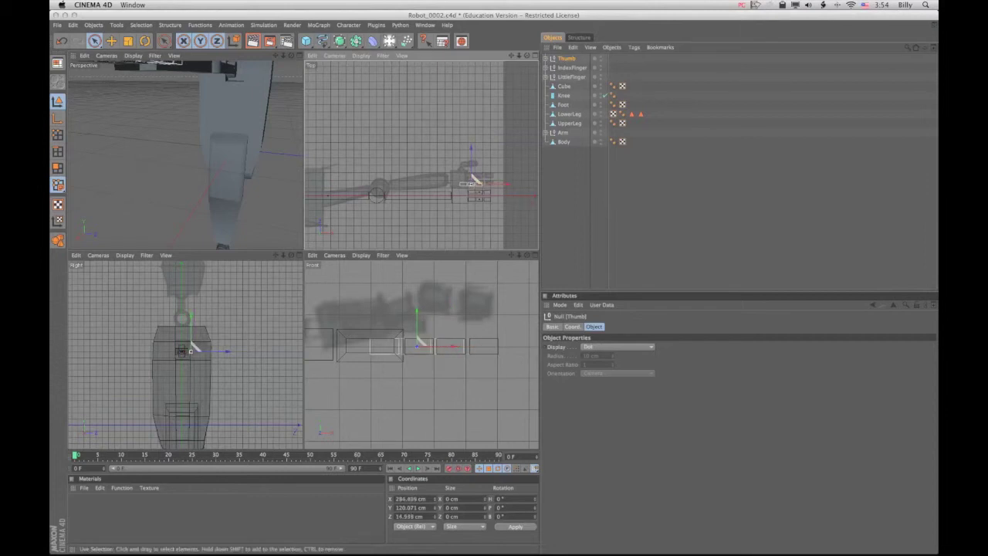
key(super+s)
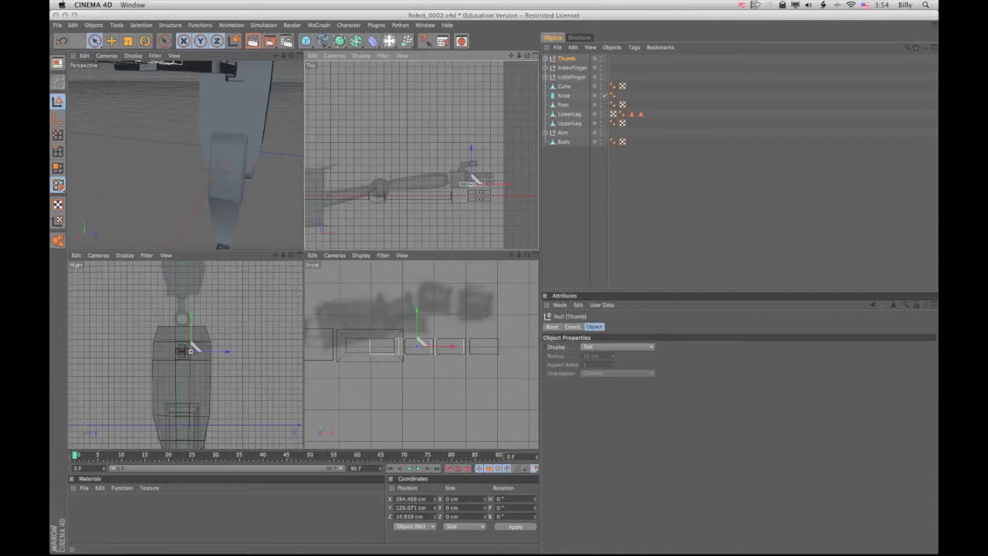
Move only the Thumb group's axis along X to the inner end of its first segment, at about X 269.9 cm.
drag(275, 56, 306, 161)
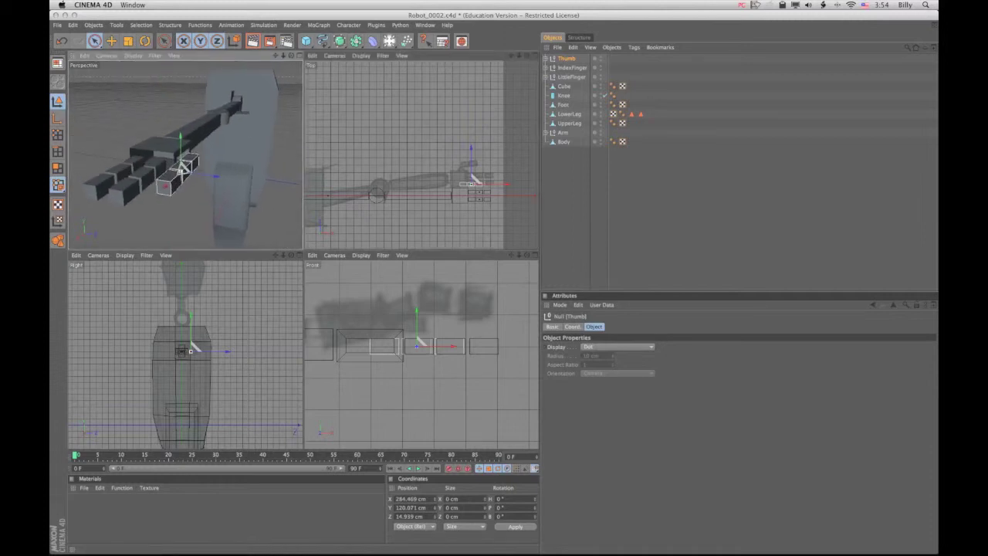
drag(291, 55, 293, 124)
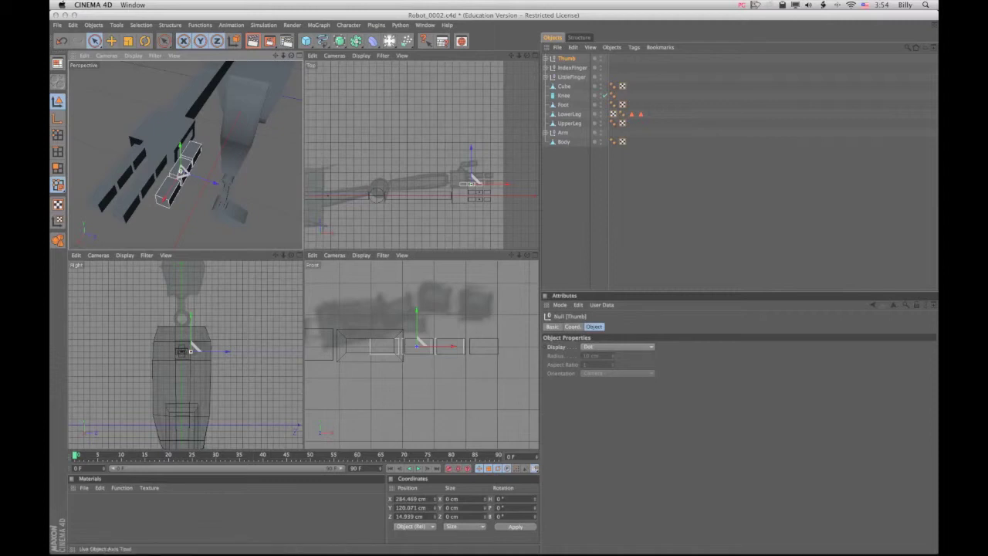
click(58, 118)
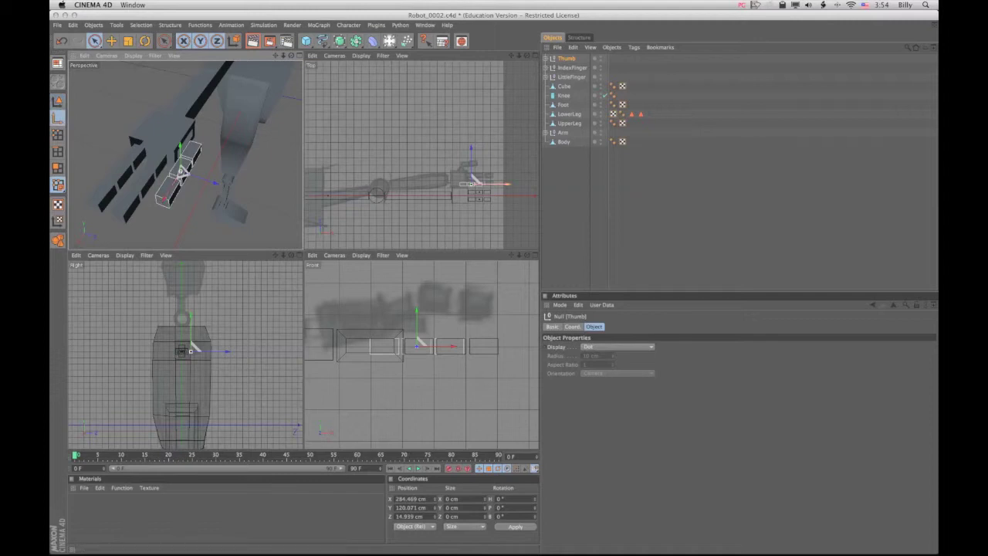
key(F2)
scroll(304, 255, down, 1)
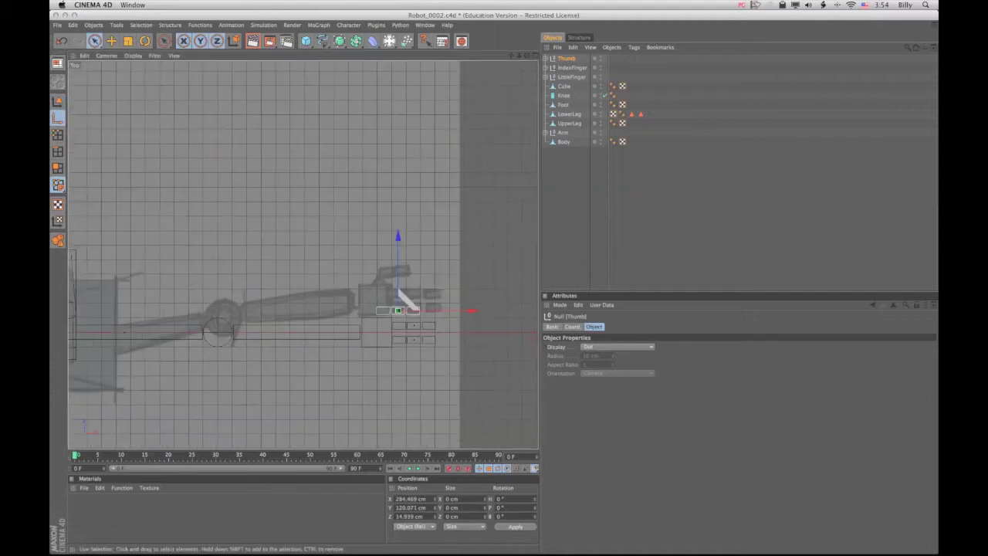
scroll(304, 255, up, 6)
middle_drag(479, 338, 329, 278)
drag(329, 280, 291, 280)
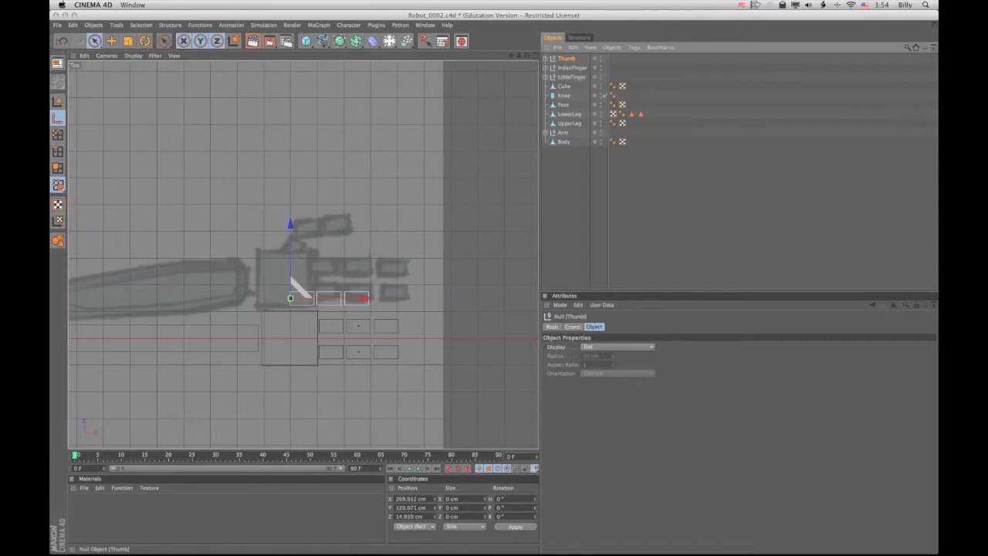
Rotate the whole Thumb group in the top view to a heading of about 57.1°, angled away from the fingers.
click(58, 101)
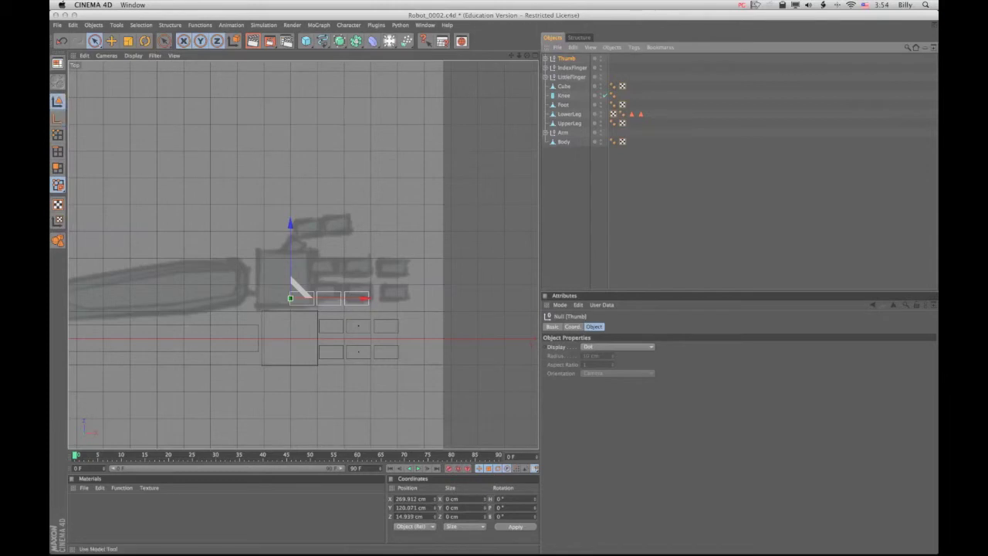
click(144, 41)
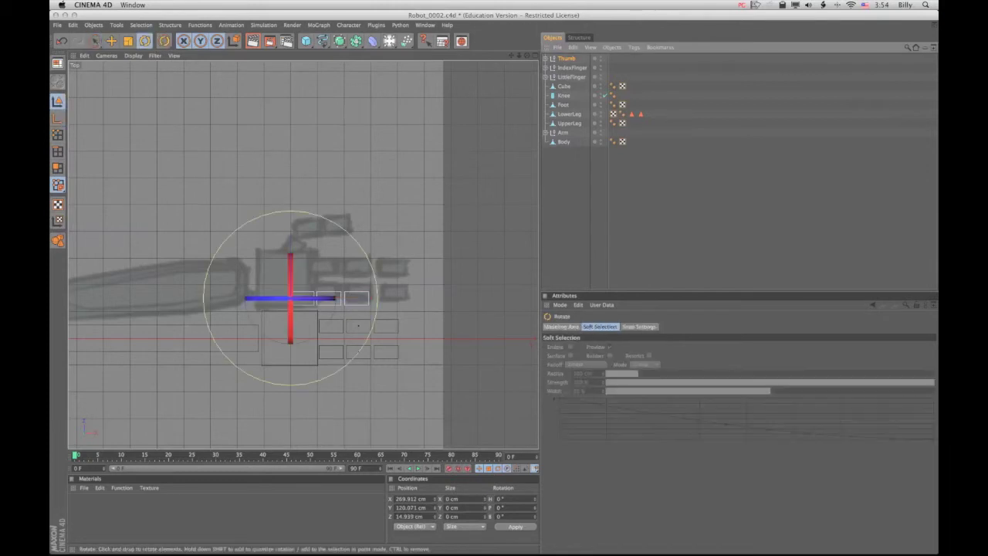
drag(247, 299, 259, 270)
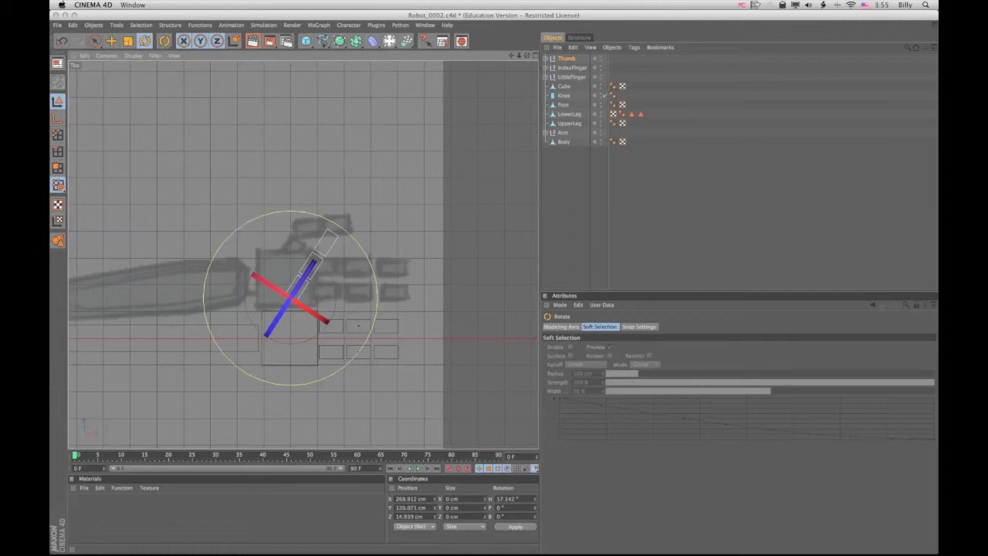
Move the rotated Thumb group against the side of the palm block, to about X 268.6 cm, Z 7.1 cm.
key(e)
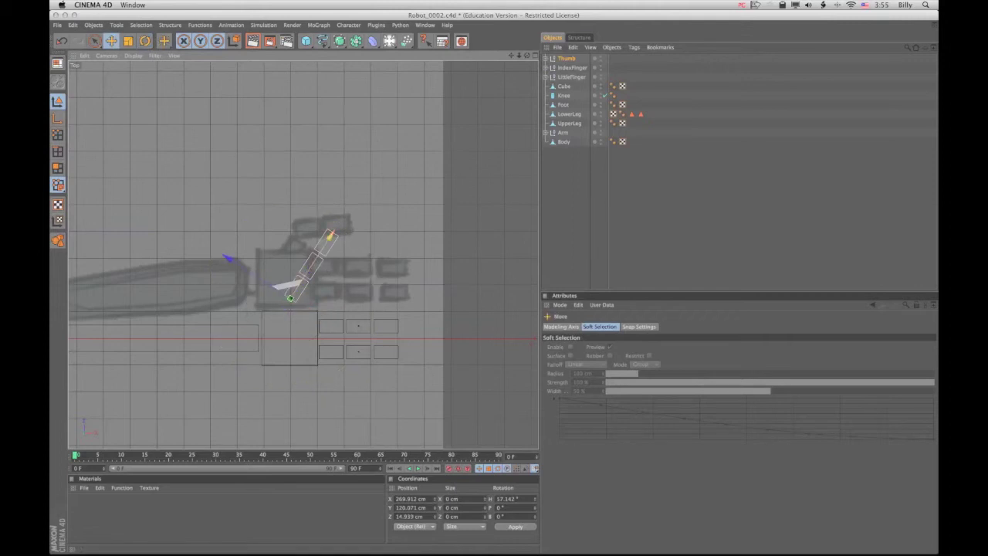
drag(286, 286, 276, 298)
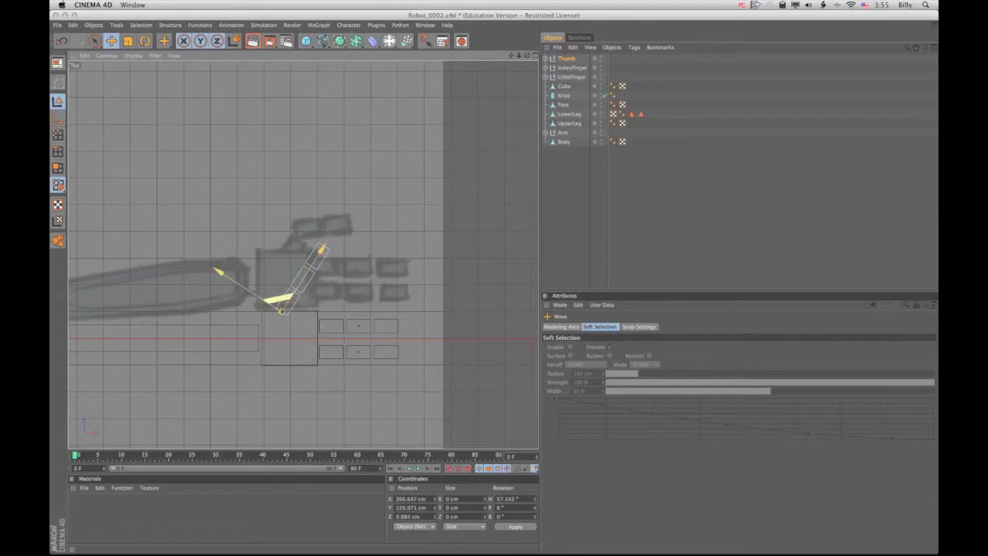
drag(220, 271, 225, 275)
drag(287, 313, 287, 318)
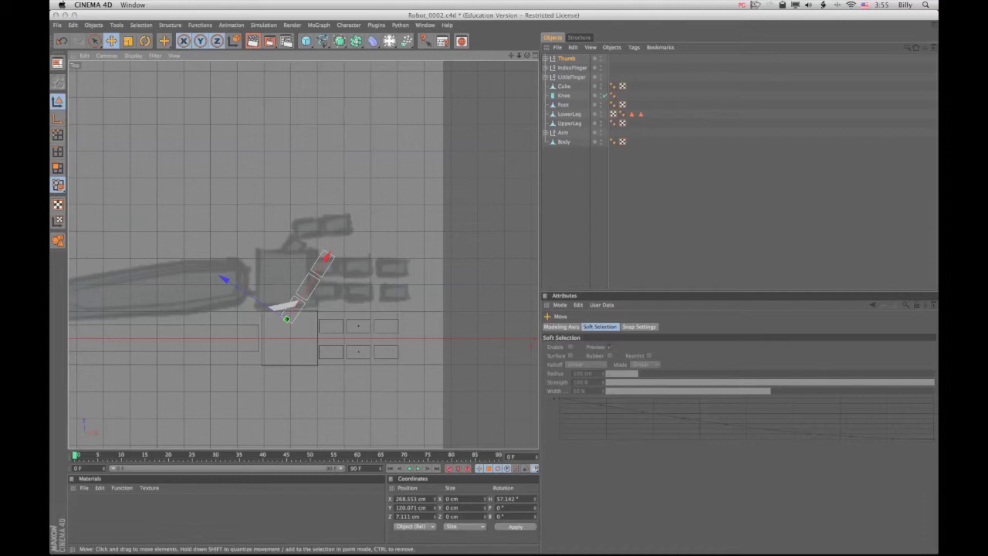
middle_click(182, 136)
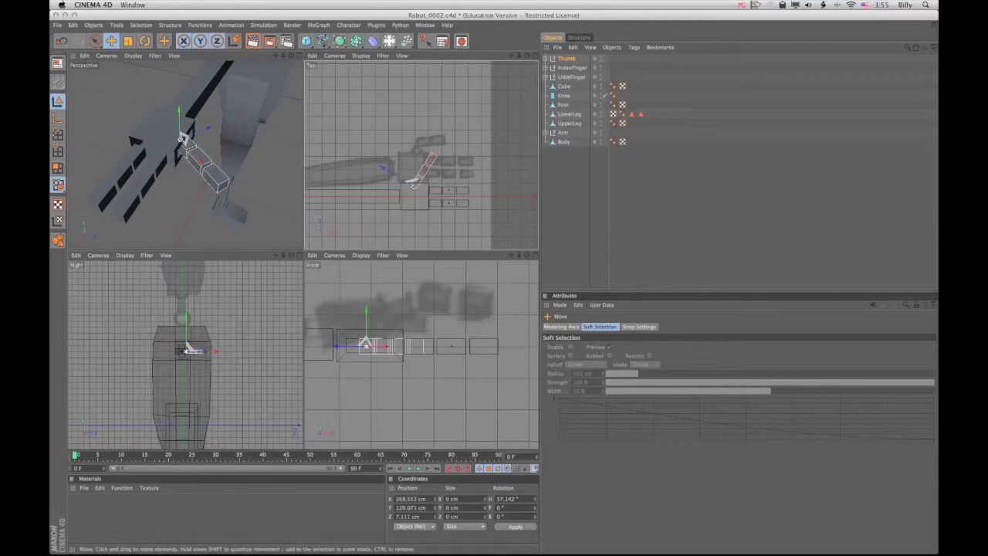
Try rotating the thumb's two outer segments to a heading of about 23.1°, undo the rotation and deselect everything.
click(545, 59)
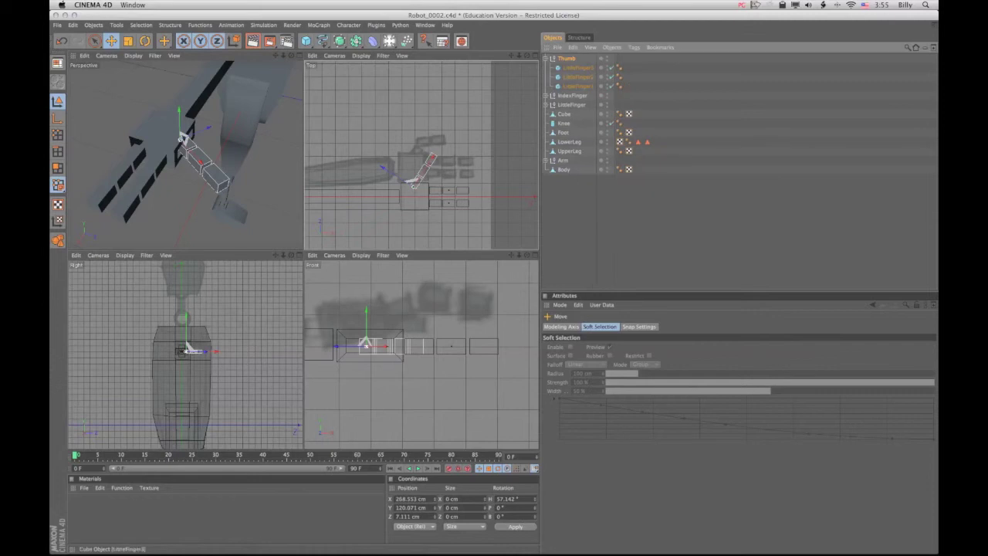
click(578, 77)
shift+click(577, 86)
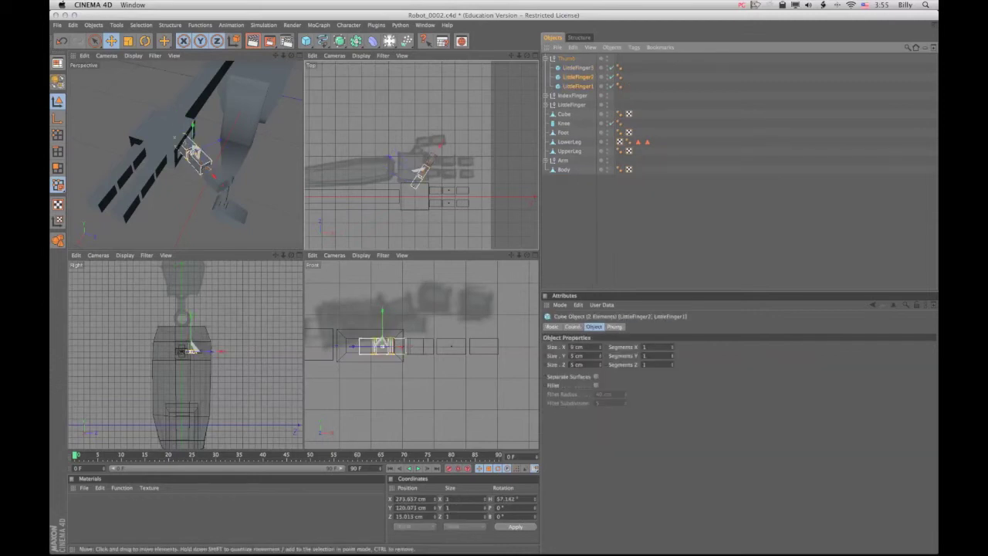
click(577, 68)
shift+click(577, 77)
key(r)
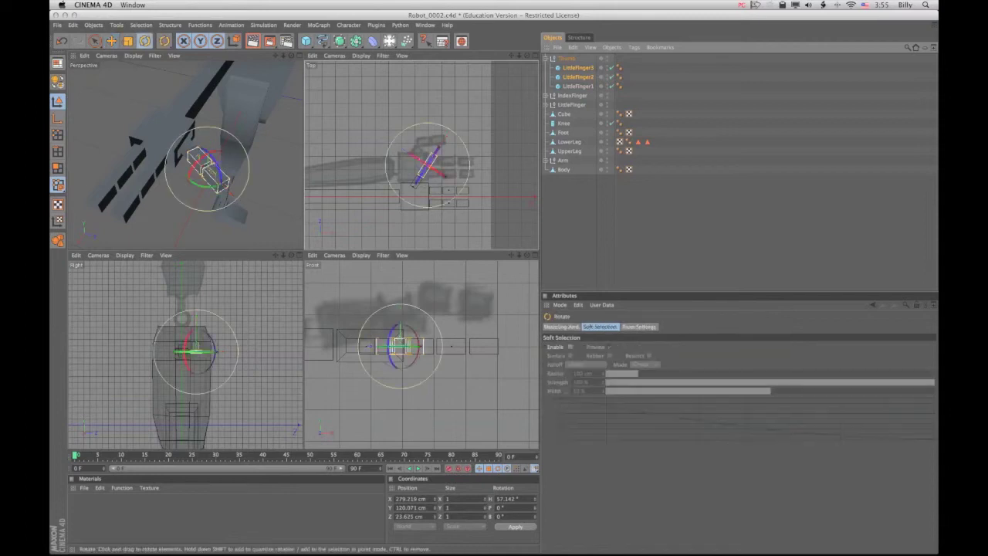
drag(207, 187, 190, 181)
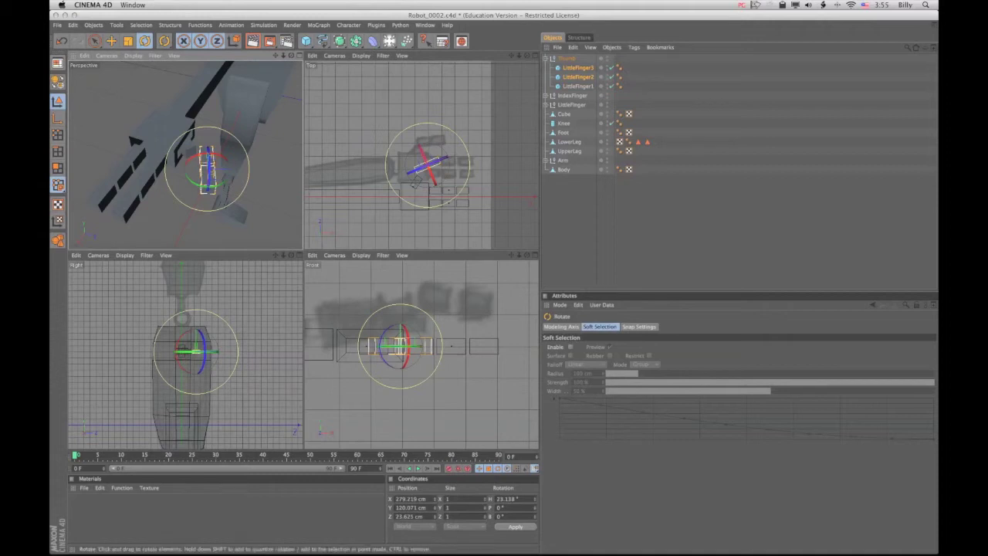
key(super+z)
key(super+shift+a)
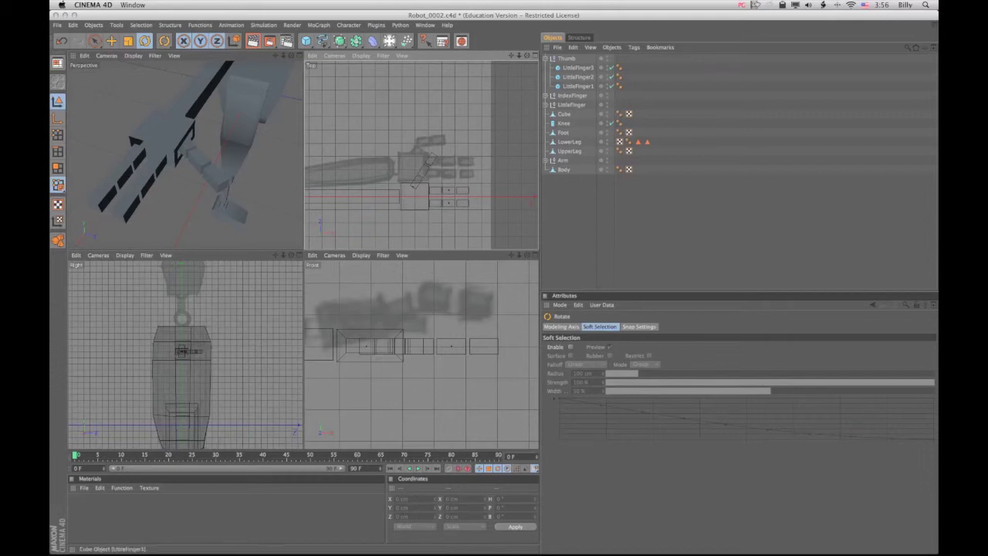
Rename the outermost segment in the Thumb group as Thumb3.
click(577, 86)
shift+click(577, 67)
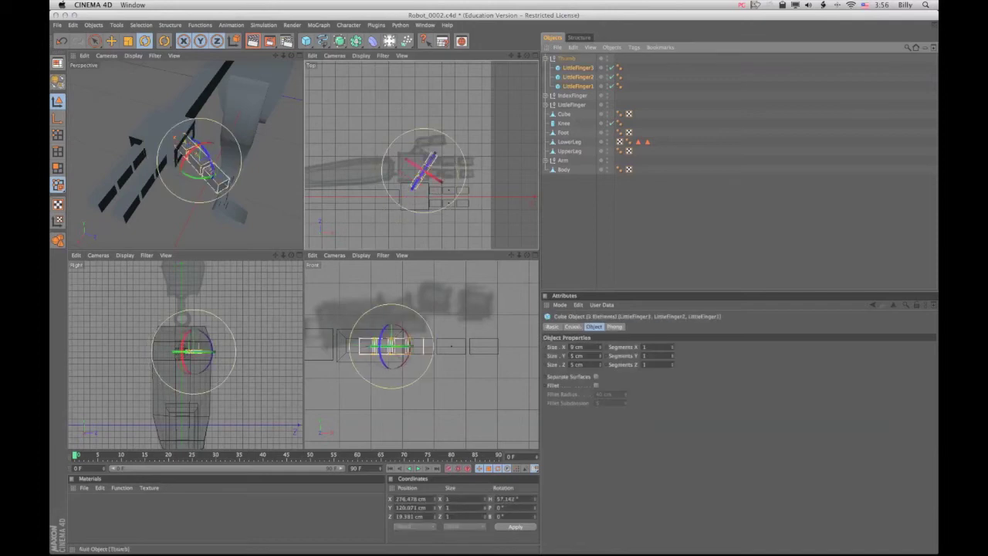
double_click(578, 68)
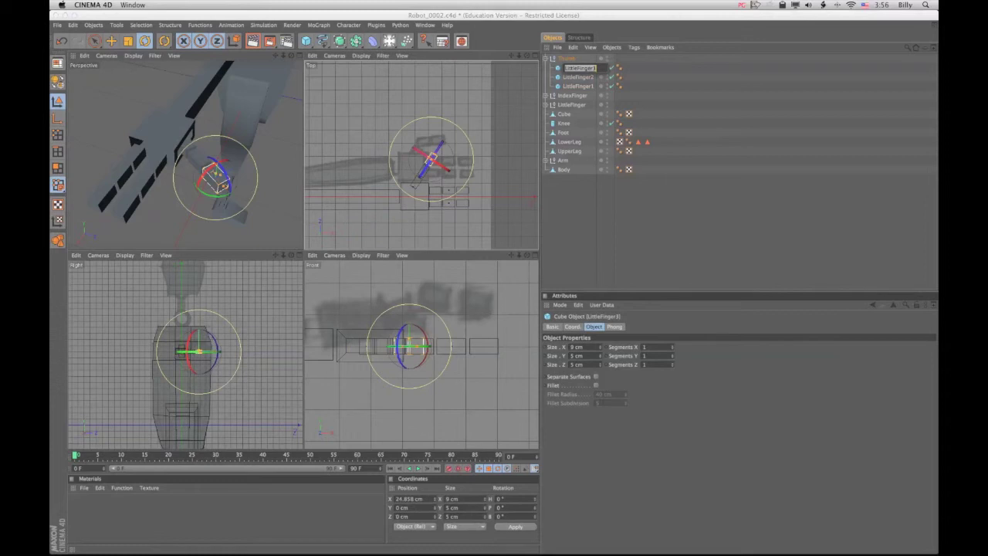
text(Thumb3)
key(Return)
Rename the thumb's middle segment Thumb2 and its innermost segment Thumb1.
double_click(574, 68)
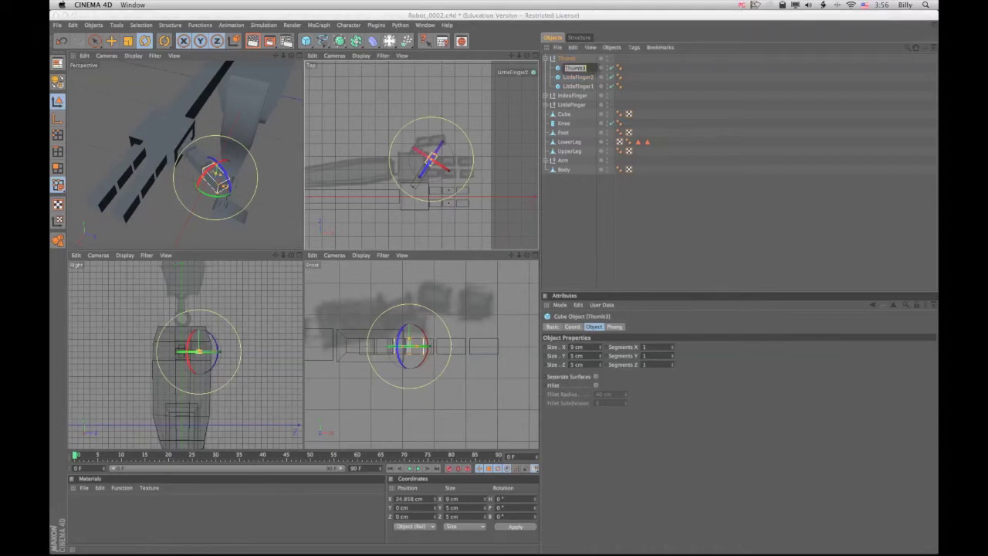
key(Tab)
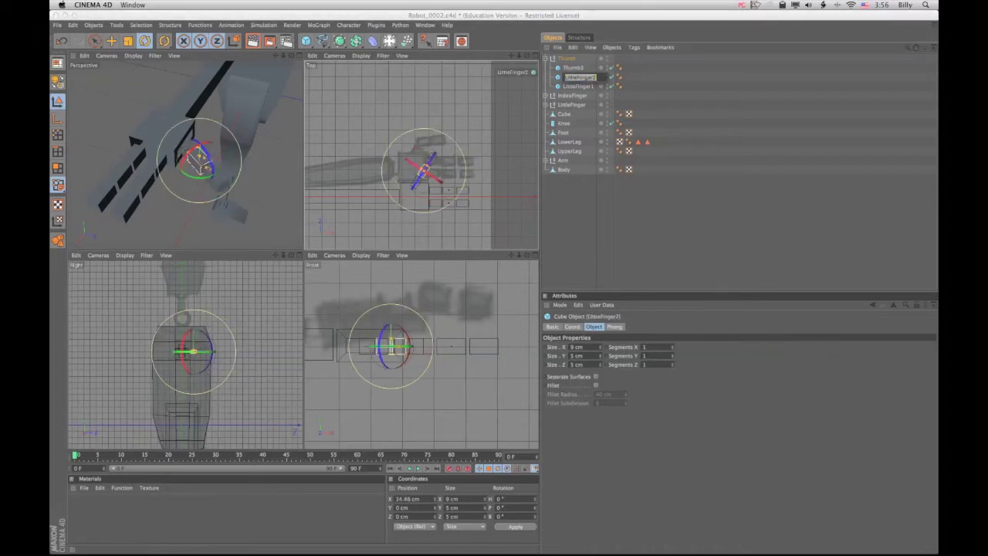
text(Thumb2)
key(Tab)
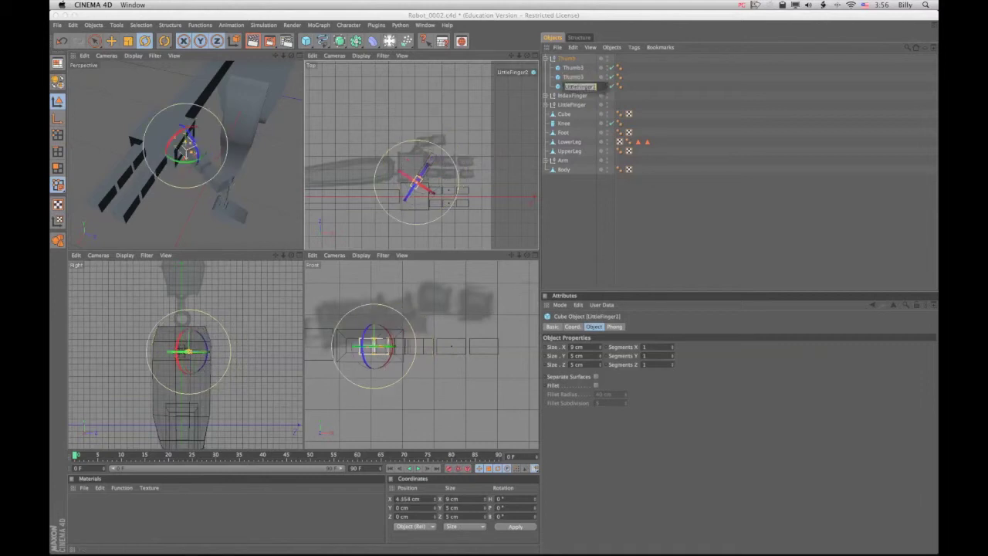
text(Thumb1)
key(BackSpace)
text(1)
key(shift+Tab)
key(Right)
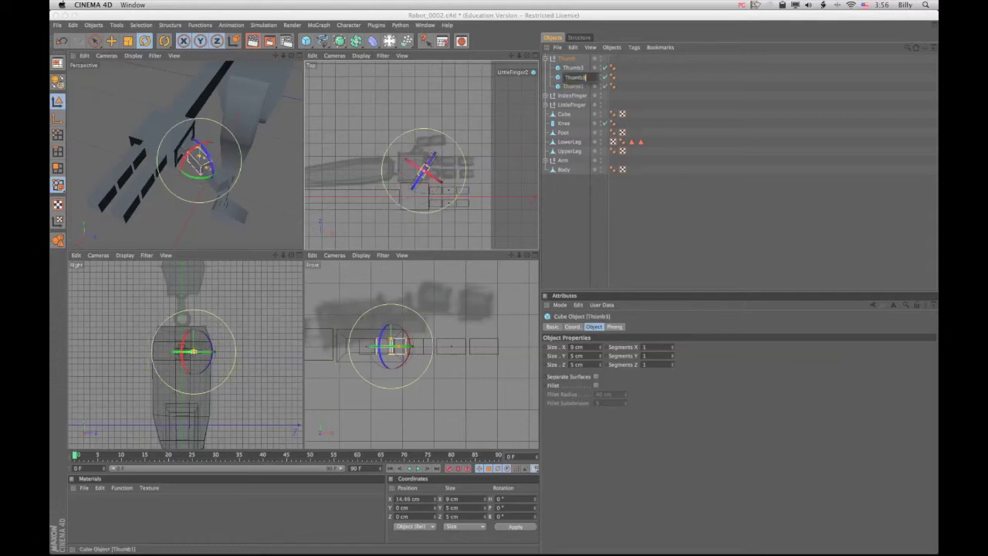
key(BackSpace)
text(2)
click(572, 87)
click(573, 77)
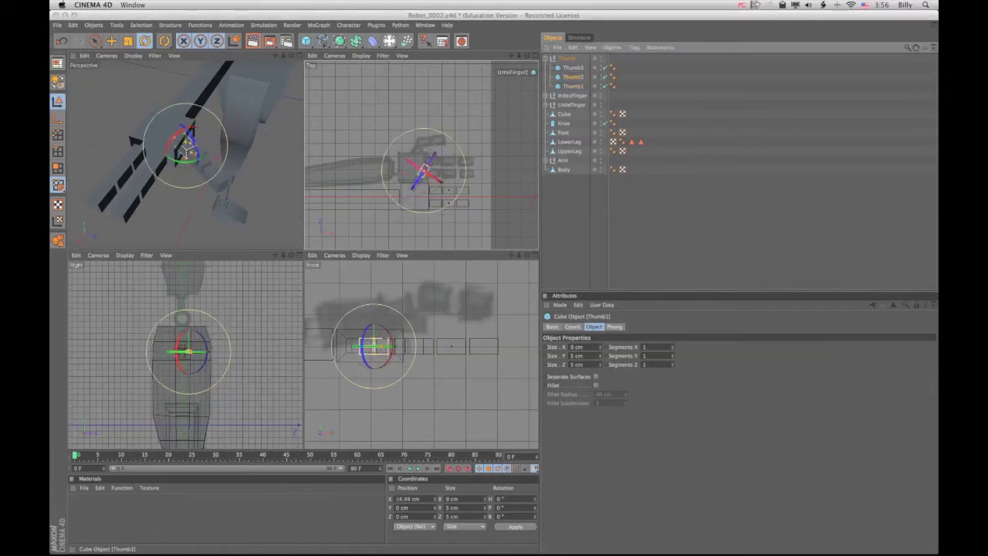
click(572, 68)
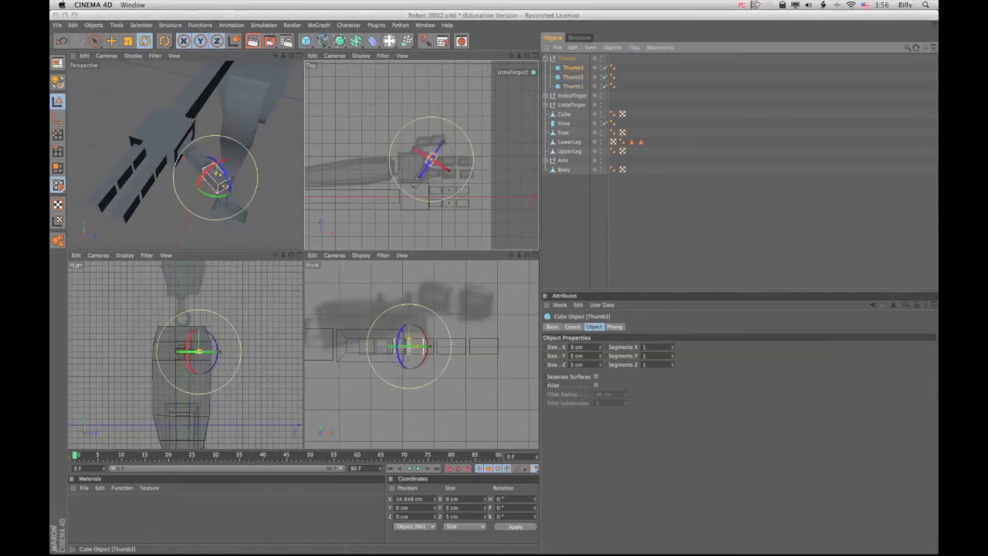
Collapse the Thumb group and reuse the IndexFinger group's name to rename its innermost segment IndexFinger1.
click(545, 59)
click(545, 68)
double_click(573, 68)
key(super+c)
text(LittleFinger)
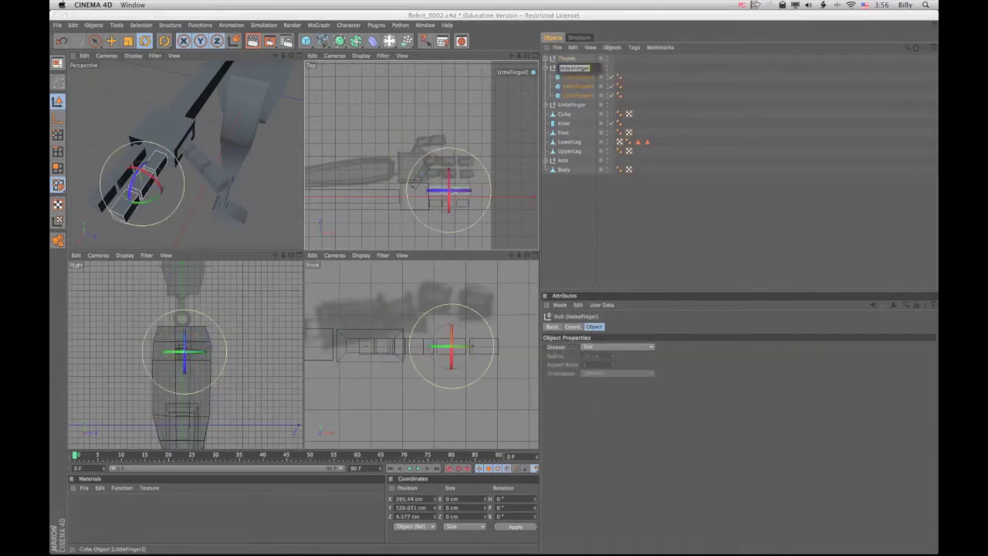
double_click(578, 95)
key(super+v)
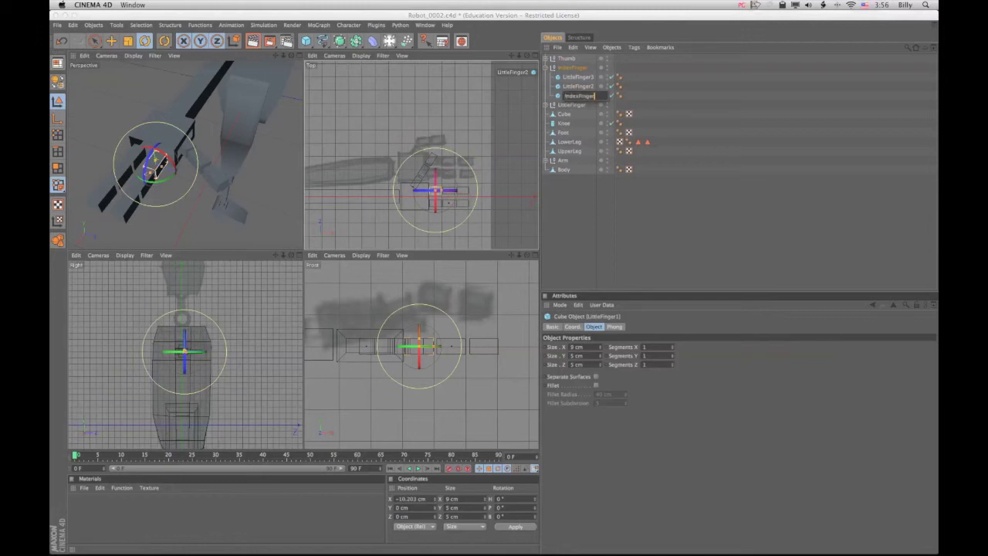
text(1)
Rename the index finger's middle segment IndexFinger2 and outermost segment IndexFinger3, collapse the group, expand LittleFinger and deselect everything.
double_click(579, 86)
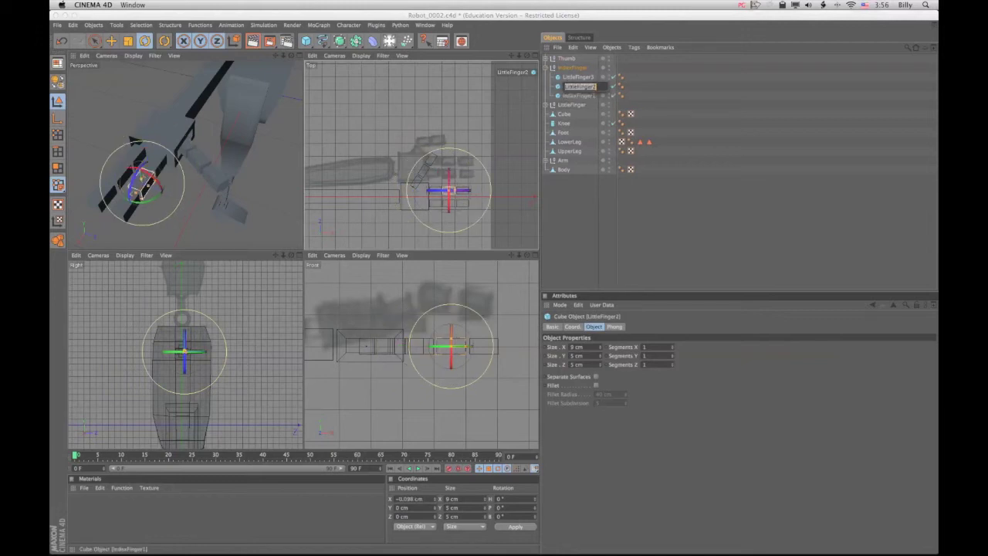
key(super+v)
text(2)
double_click(579, 77)
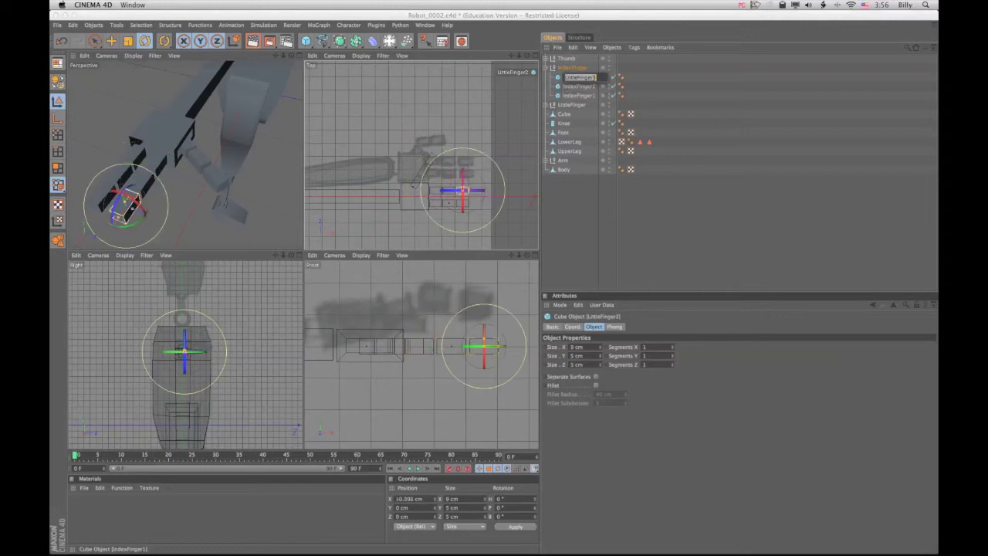
key(super+v)
text(3)
click(545, 68)
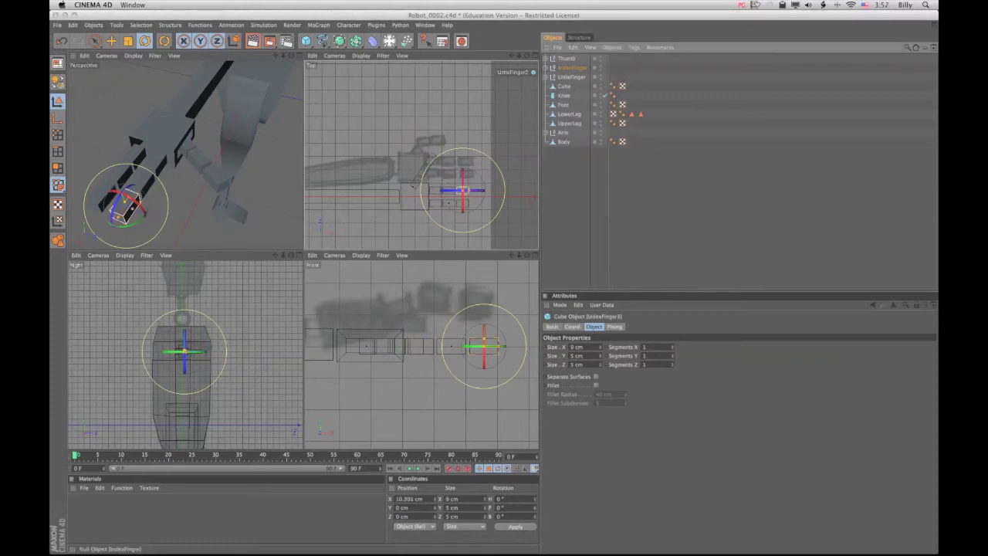
click(546, 77)
key(super+shift+a)
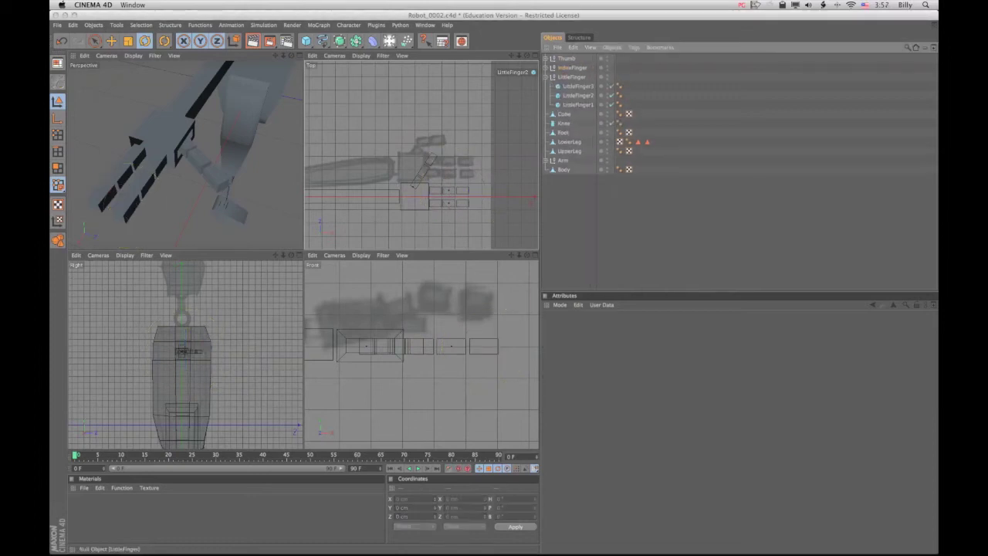
Collapse the LittleFinger group and make the Thumb, IndexFinger and LittleFinger groups children of the palm's Cube object.
click(545, 78)
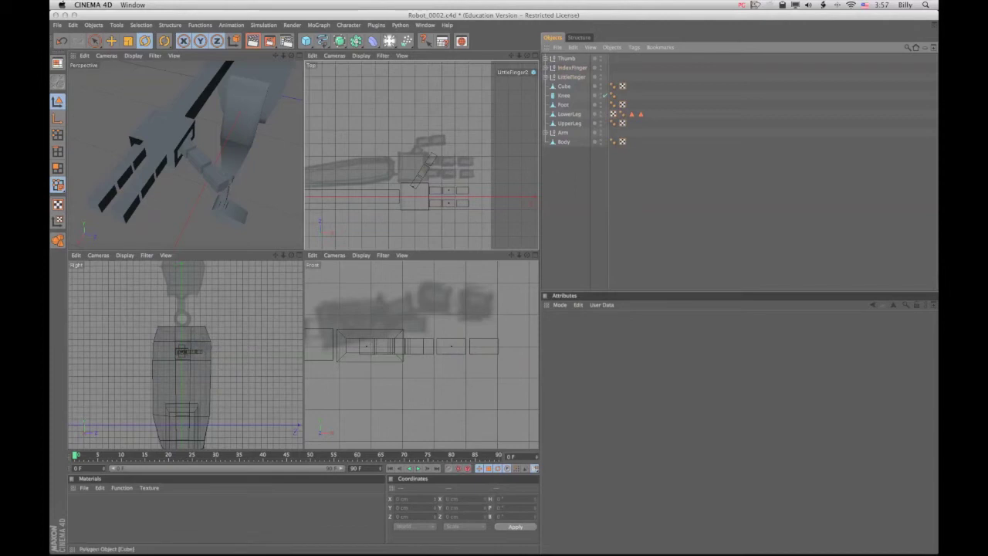
click(564, 86)
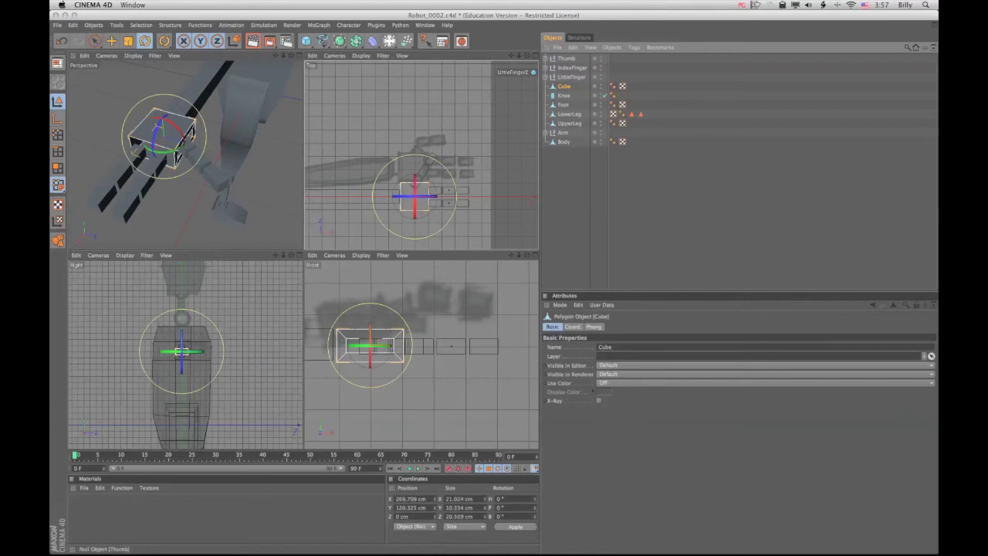
click(566, 58)
shift+click(572, 68)
shift+click(571, 77)
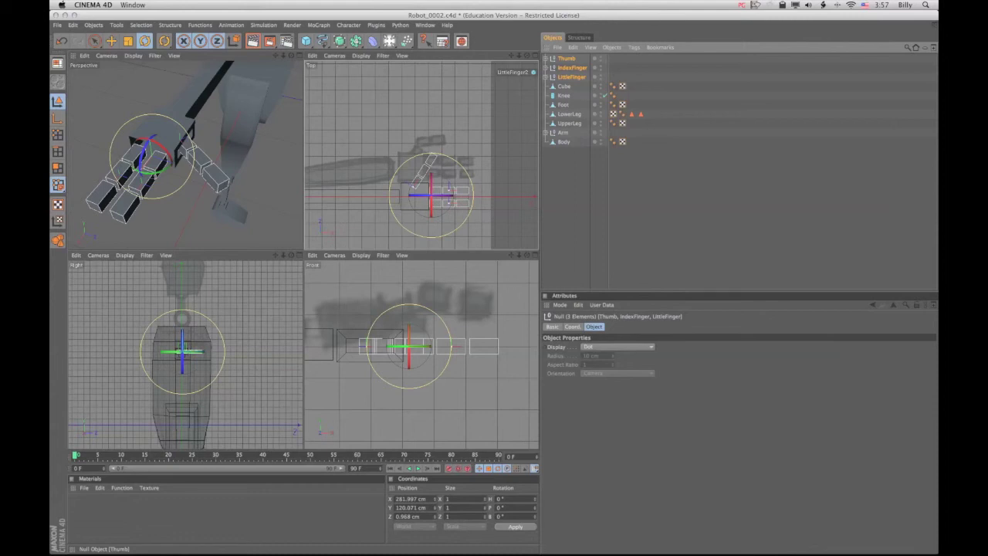
drag(567, 58, 564, 85)
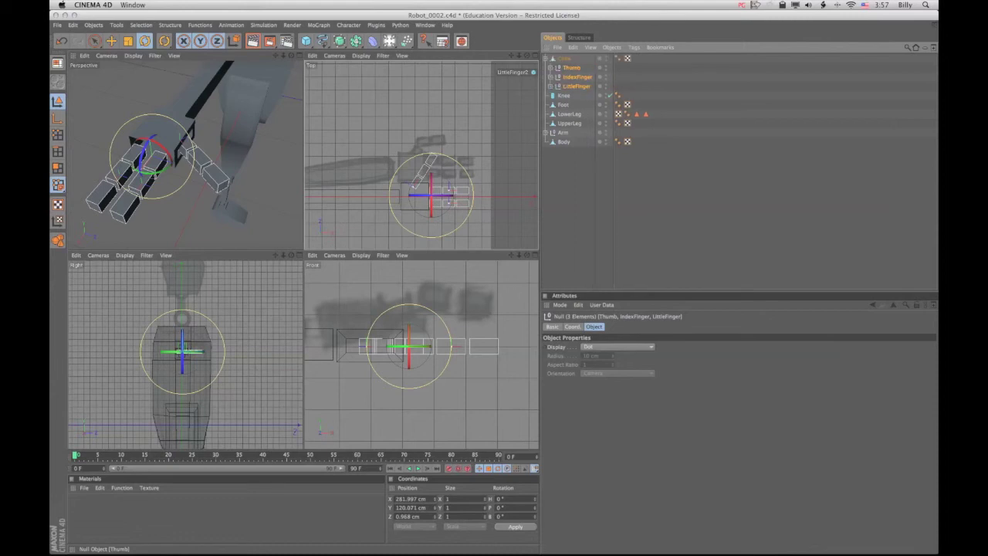
Try rotating the palm cube together with its attached fingers, and undo the rotation.
click(564, 59)
mouse_move(157, 129)
mouse_down()
mouse_move(151, 172)
mouse_move(158, 125)
mouse_up()
key(super+z)
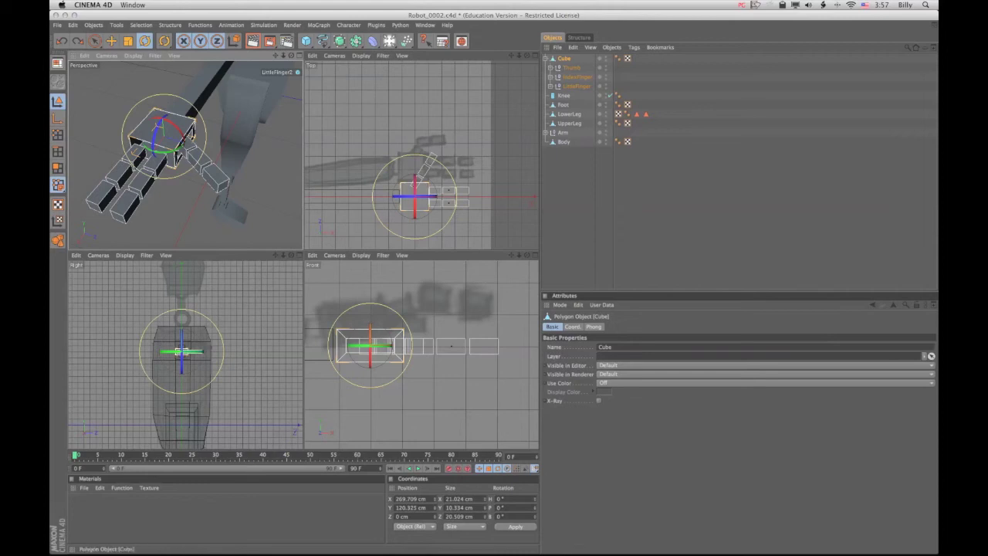
Collapse the palm cube's hierarchy, rename the cube Hand and deselect everything.
click(545, 59)
double_click(565, 59)
text(Hand)
key(Return)
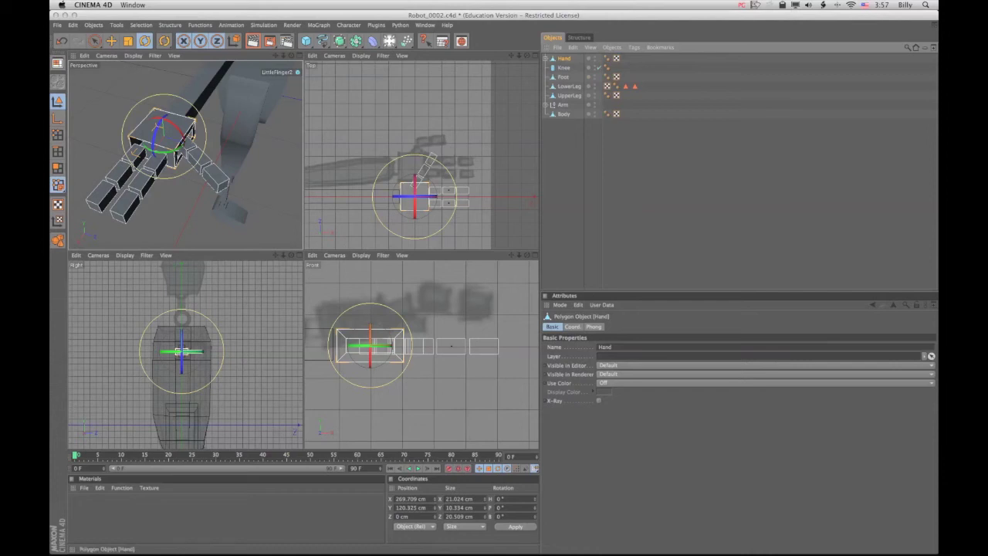
click(570, 147)
click(544, 59)
click(544, 59)
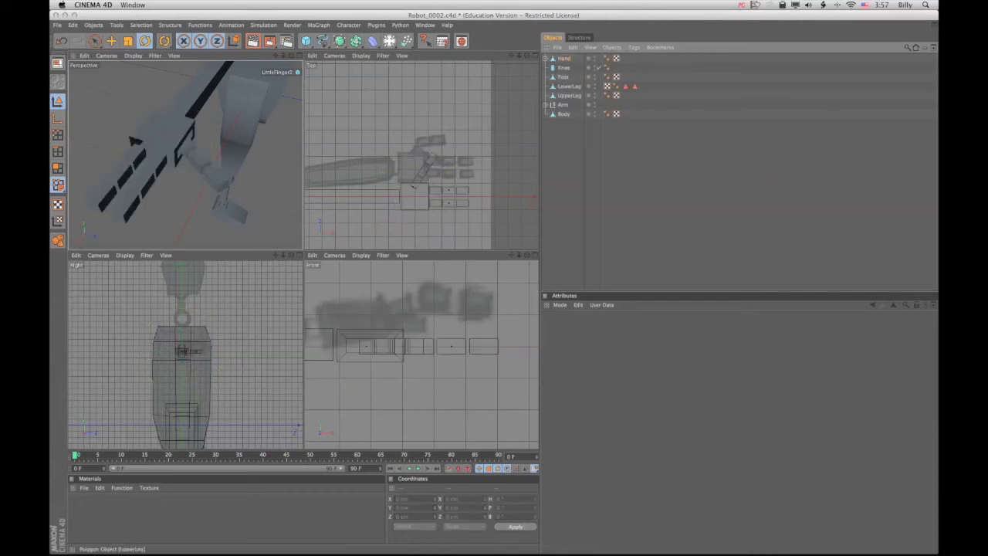
Group the UpperLeg, LowerLeg, Foot and Knee objects under one null and name it Leg.
click(570, 96)
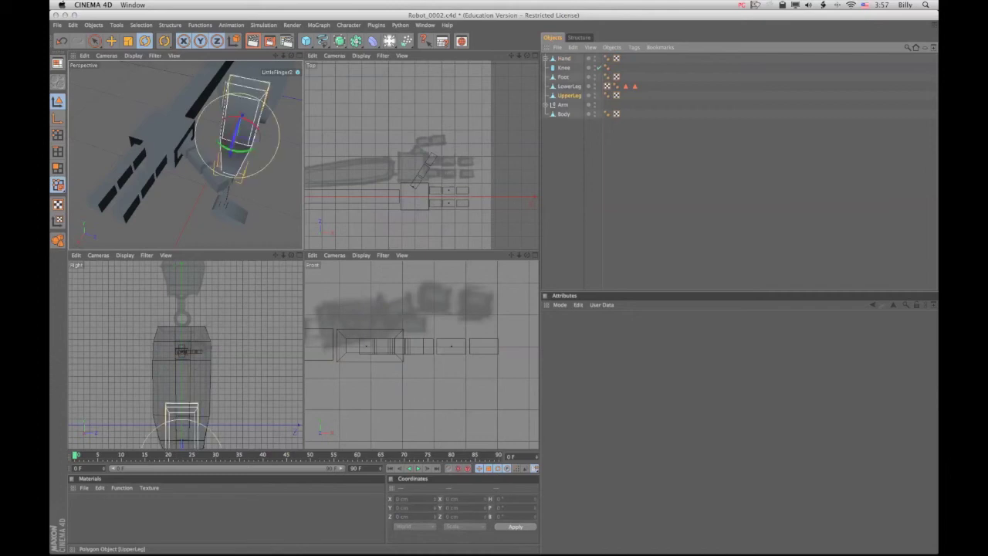
shift+click(569, 87)
shift+click(564, 77)
shift+click(231, 155)
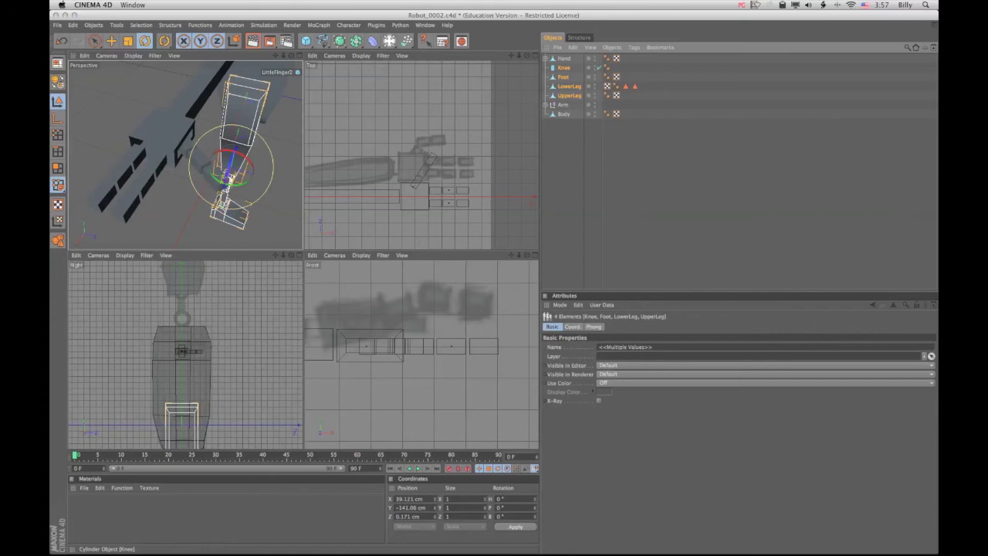
key(alt+g)
text(Leg)
key(Escape)
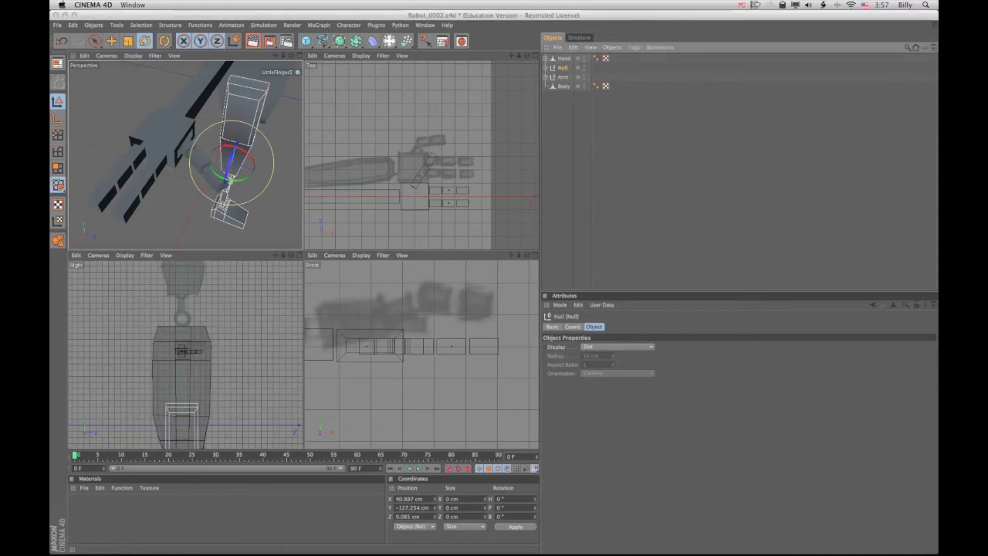
Check the Arm, Leg, Hand and Body parts by selecting each one in turn.
click(562, 78)
click(562, 68)
shift+click(563, 77)
click(564, 59)
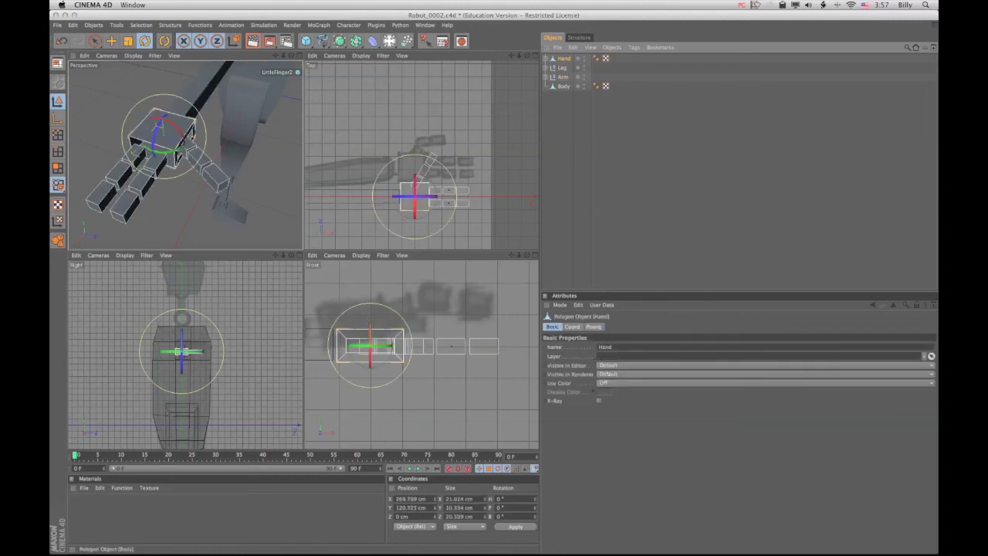
click(564, 86)
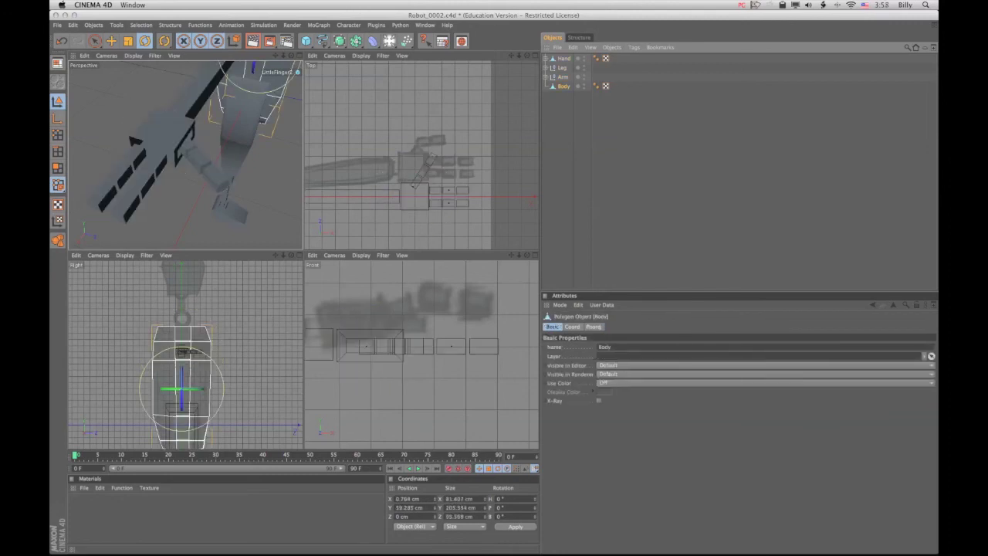